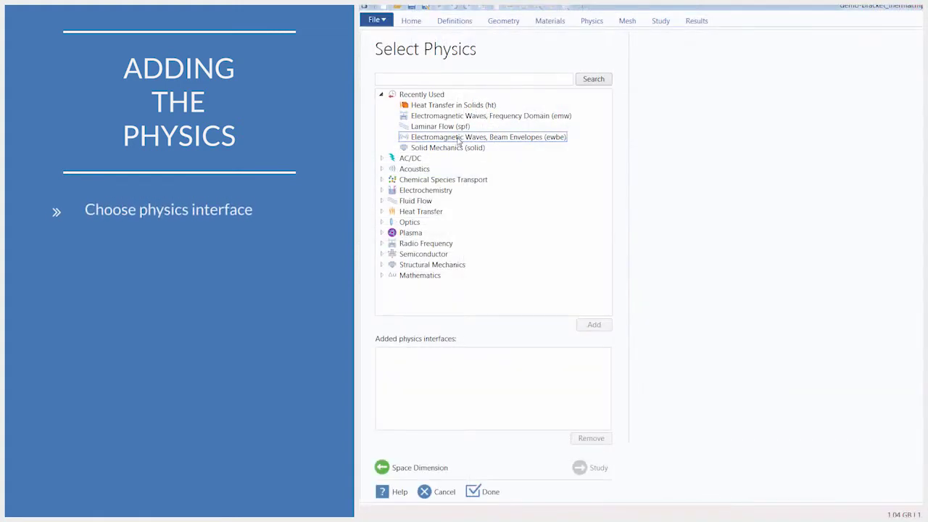
View the description of the Electromagnetic Waves, Beam Envelopes interface.
click(458, 138)
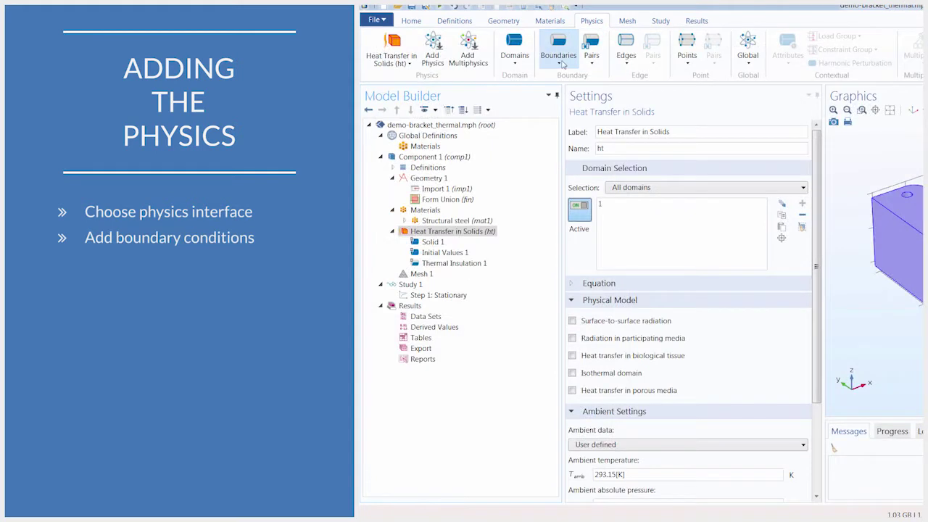
Add a Heat Flux boundary condition to the Heat Transfer in Solids interface and assign it to the bracket's boundaries.
click(561, 61)
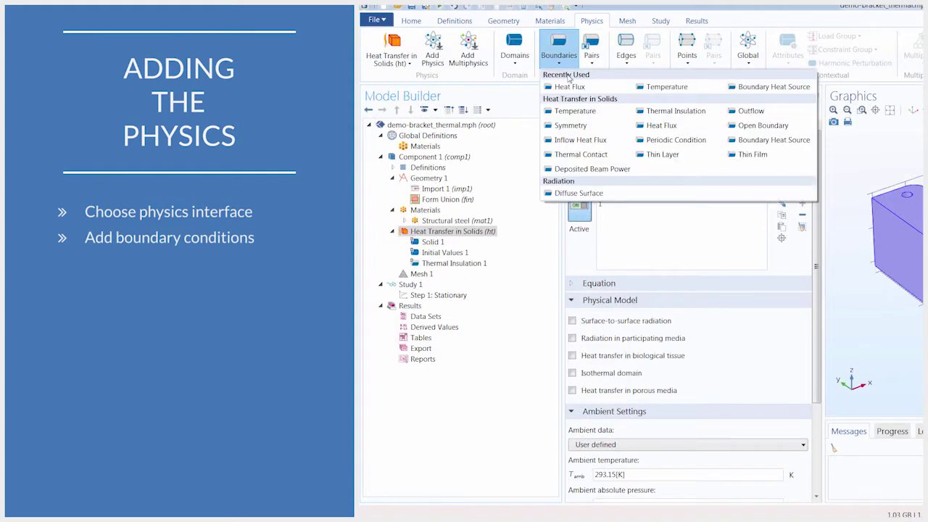
click(656, 127)
click(663, 171)
click(667, 193)
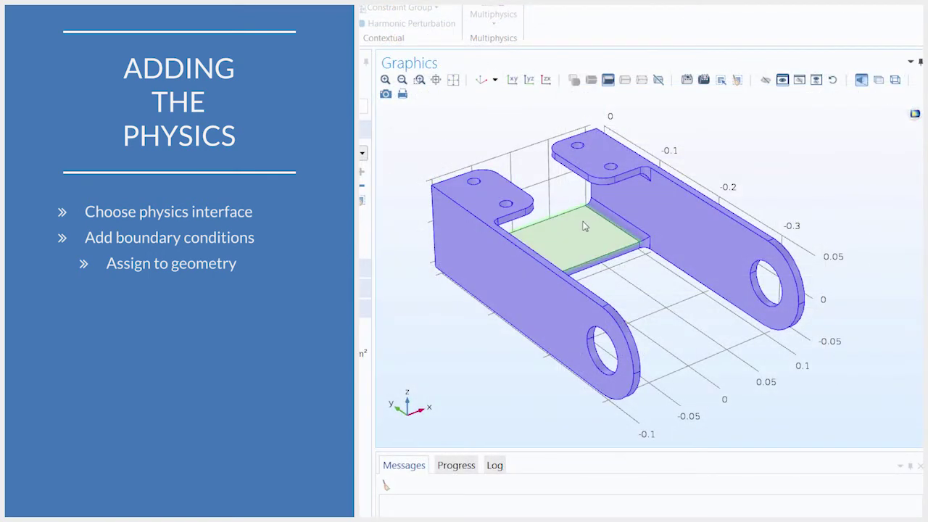
drag(584, 226, 528, 196)
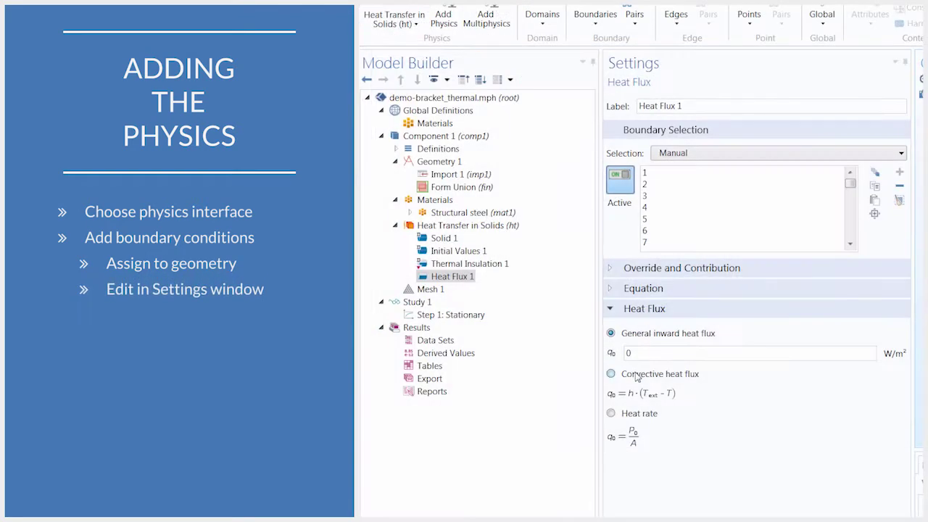
Set the heat flux to Convective heat flux with a user-defined heat transfer coefficient of 10 W/(m²·K).
click(636, 376)
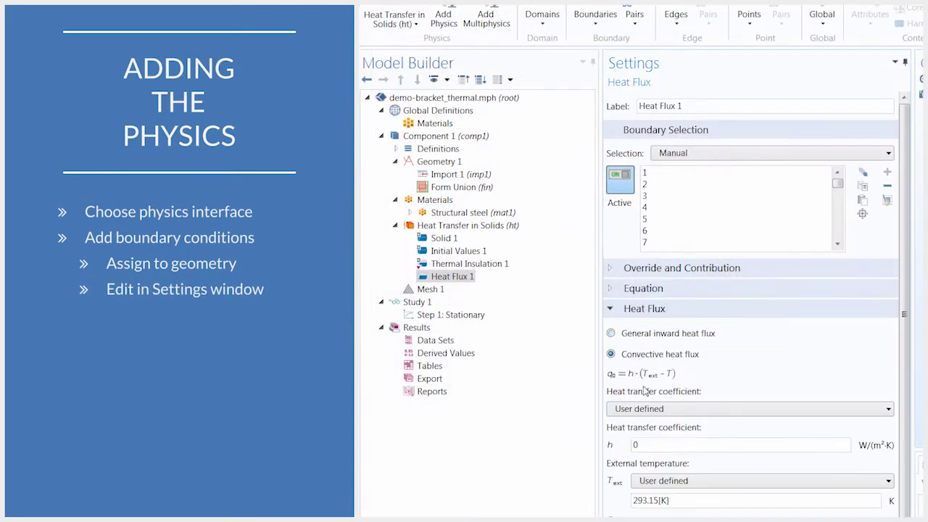
drag(638, 444, 628, 448)
text(10)
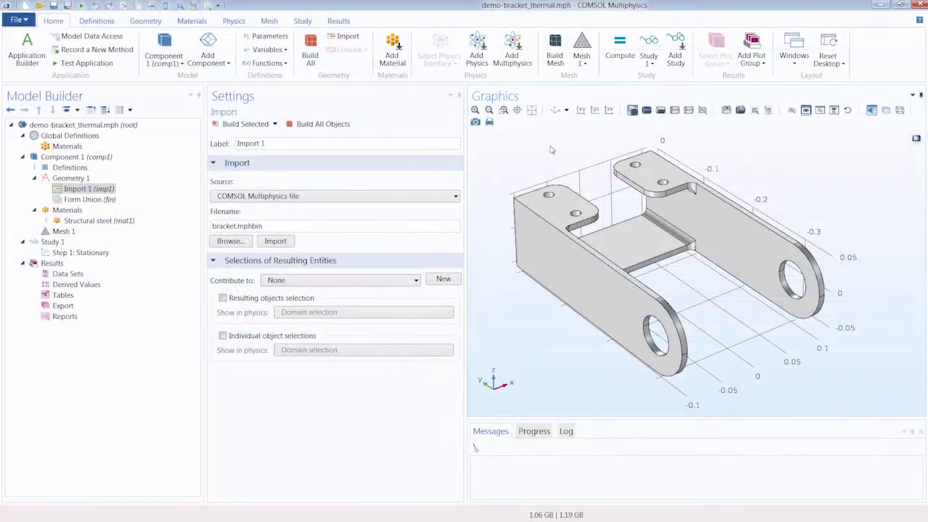
click(693, 249)
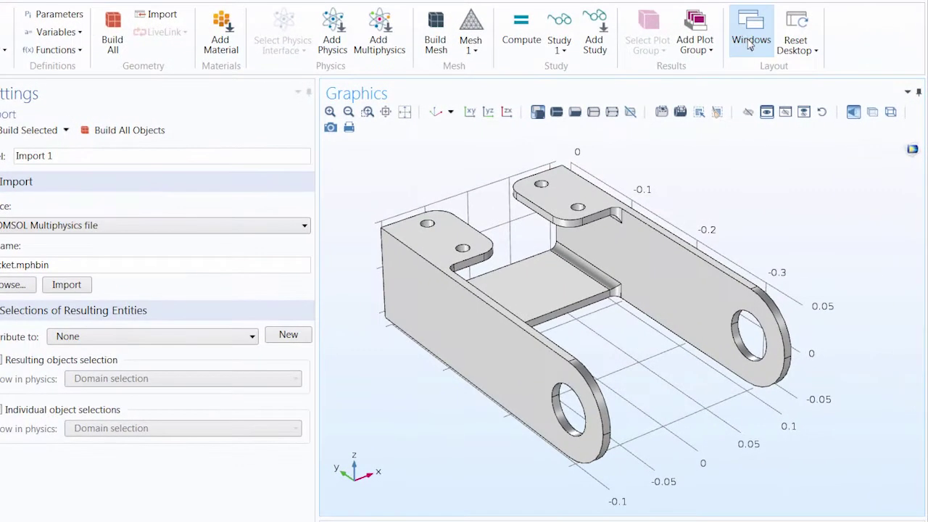
click(794, 56)
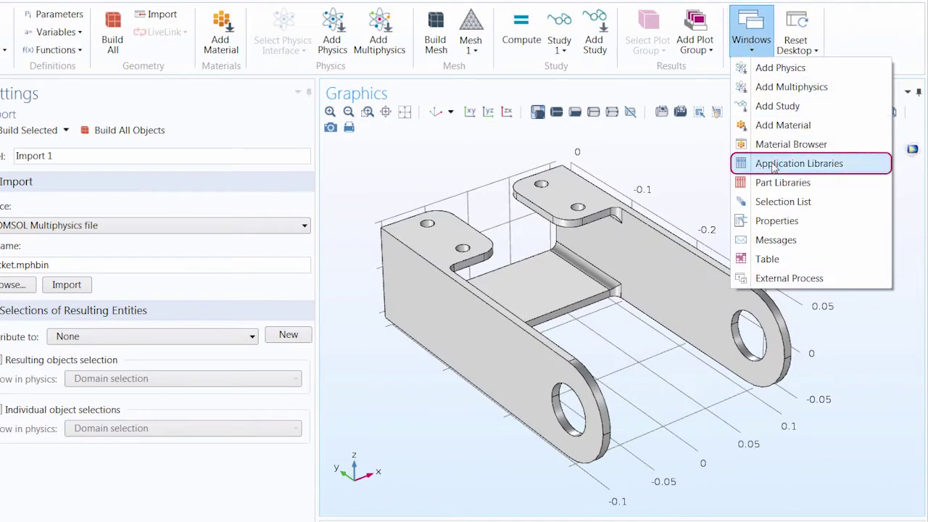
click(671, 195)
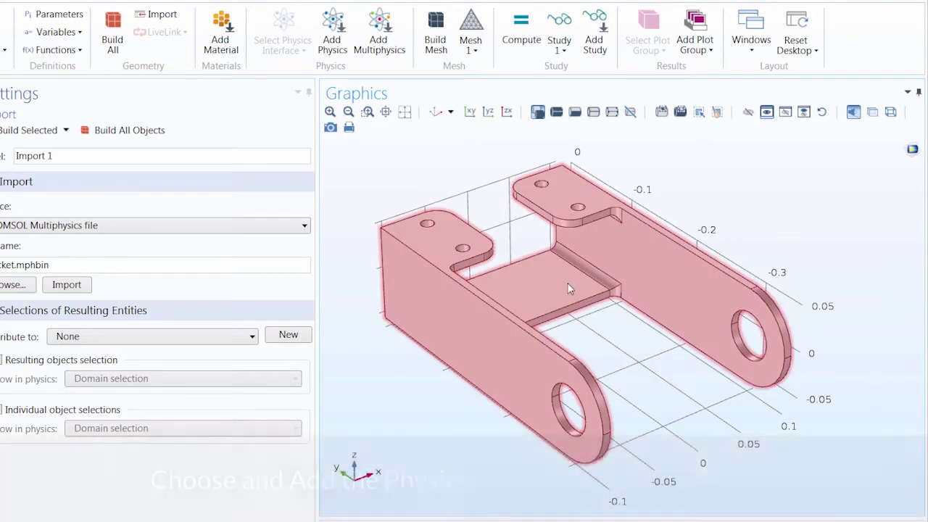
Open the list of physics interfaces available to add to Component 1.
click(332, 41)
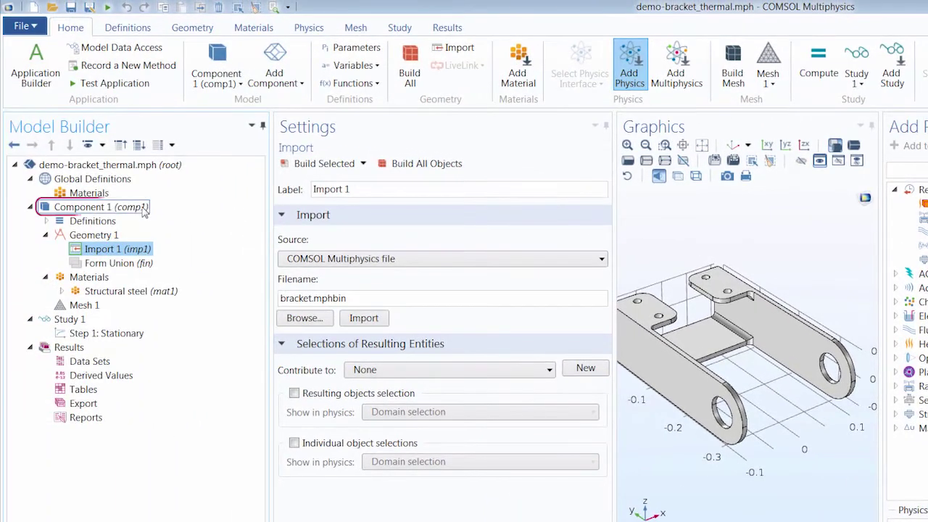
click(135, 210)
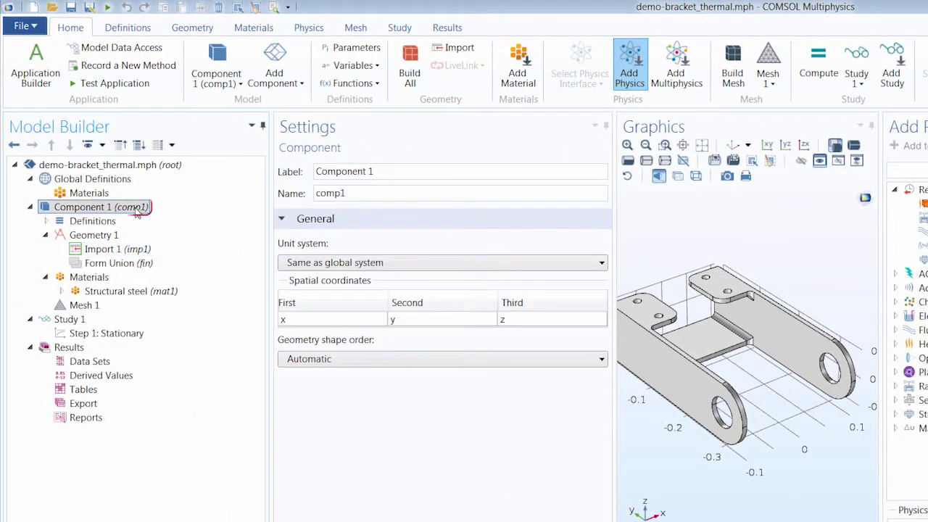
right_click(136, 210)
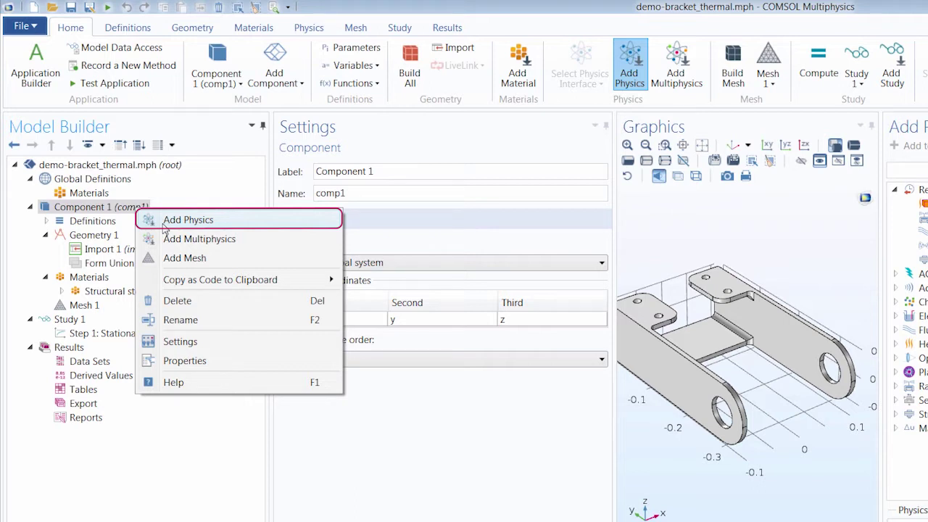
click(165, 221)
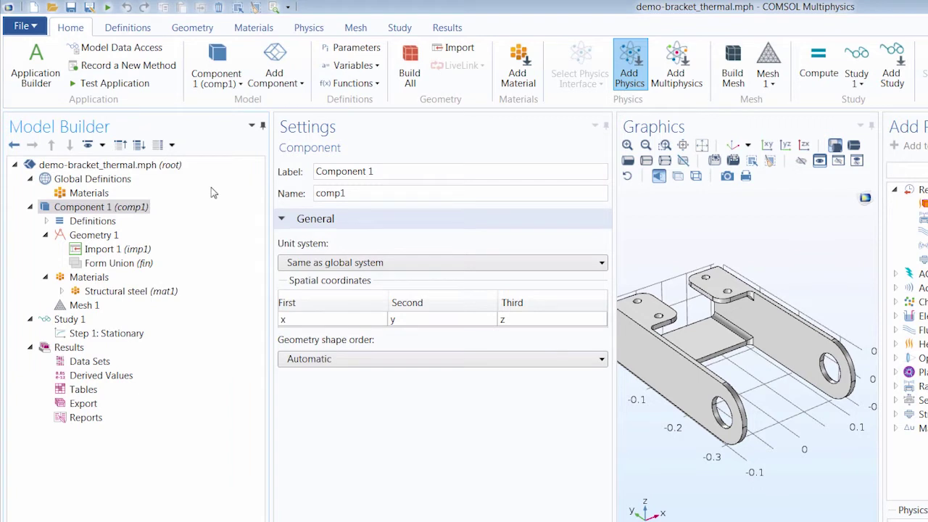
Start a new 3D model with the Model Wizard and proceed to the physics selection.
click(31, 27)
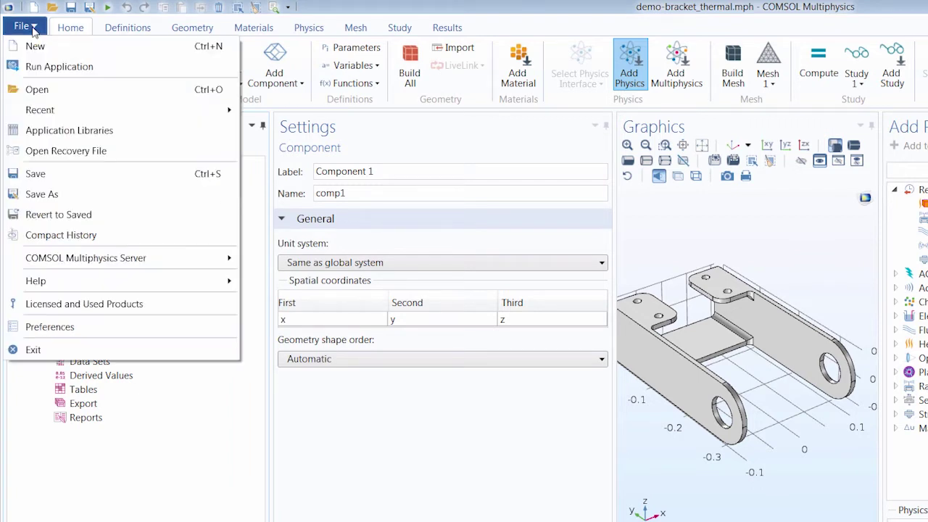
click(37, 46)
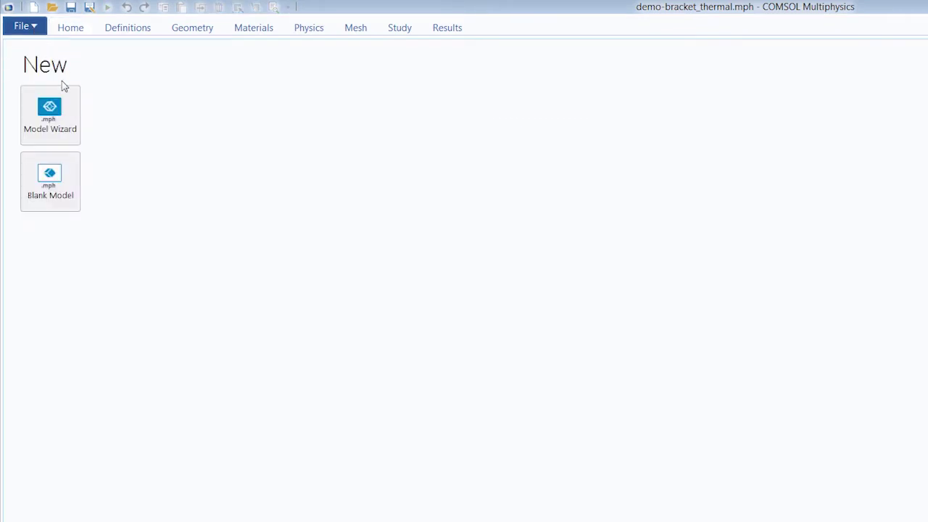
click(50, 116)
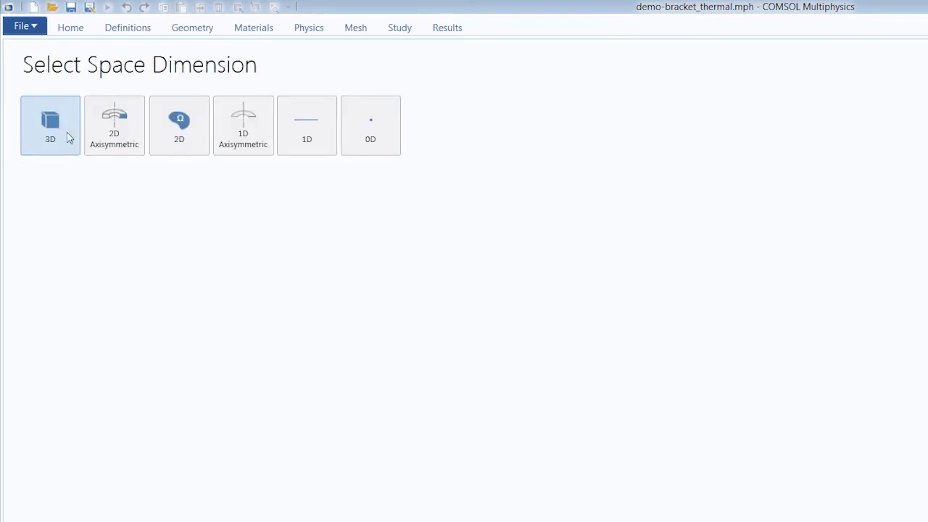
click(69, 138)
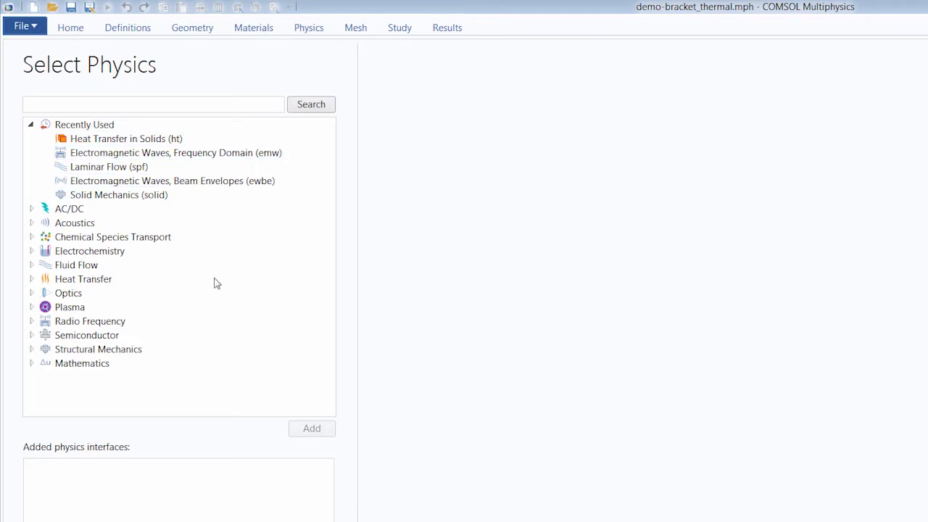
Read the descriptions of the Electromagnetic Waves, Beam Envelopes, Electric Currents, and Fluid-Structure Interaction, Fixed Geometry interfaces, and return to the bracket model.
click(133, 183)
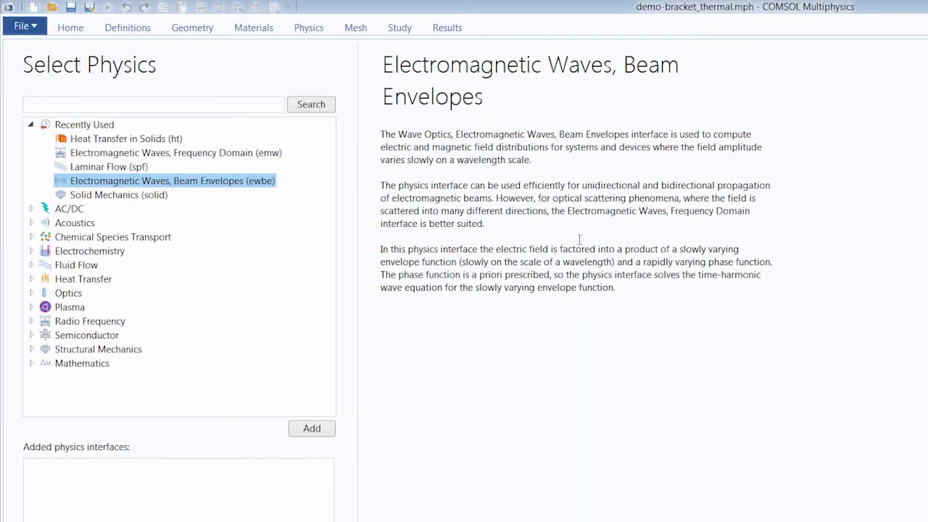
click(31, 210)
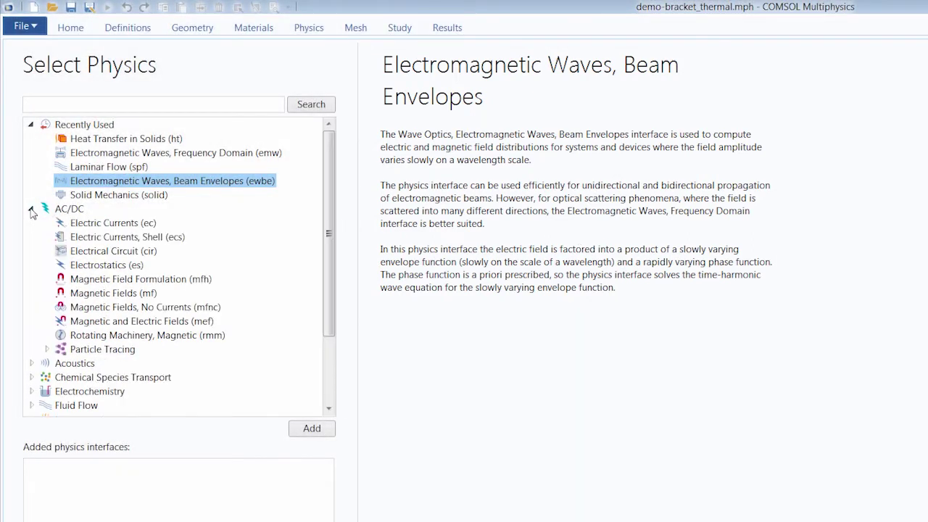
click(112, 226)
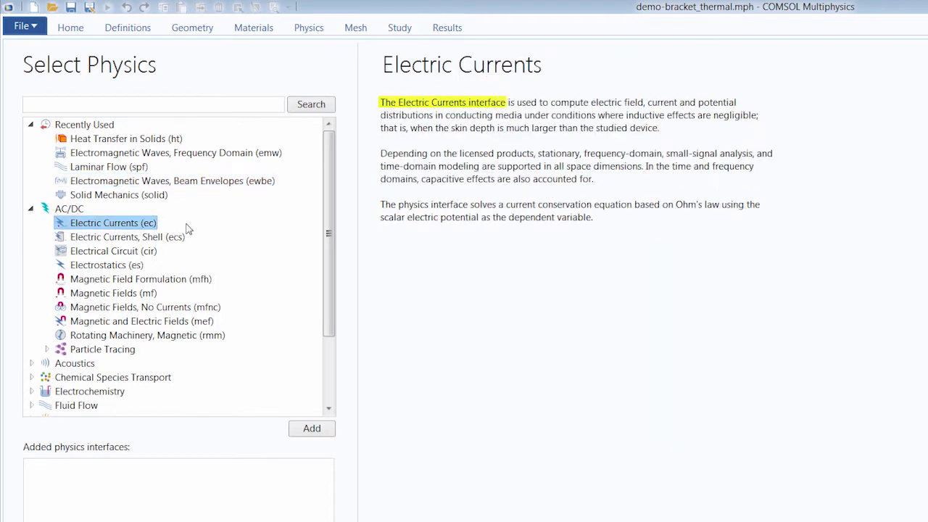
scroll(217, 257, down, 2)
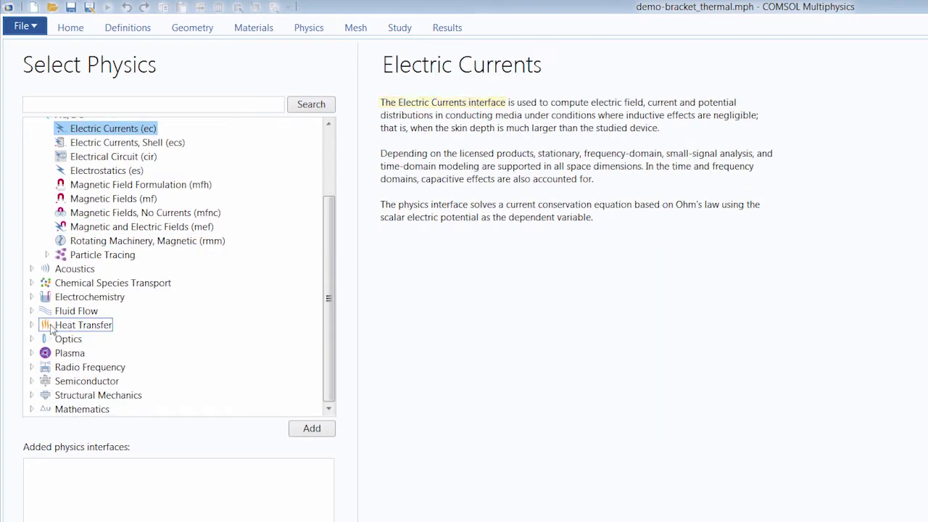
click(31, 311)
scroll(116, 310, down, 3)
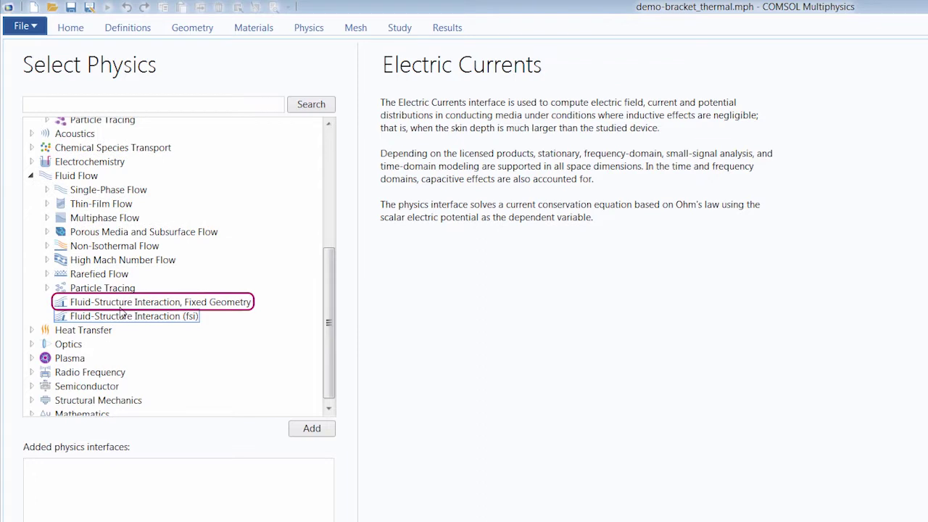
click(125, 305)
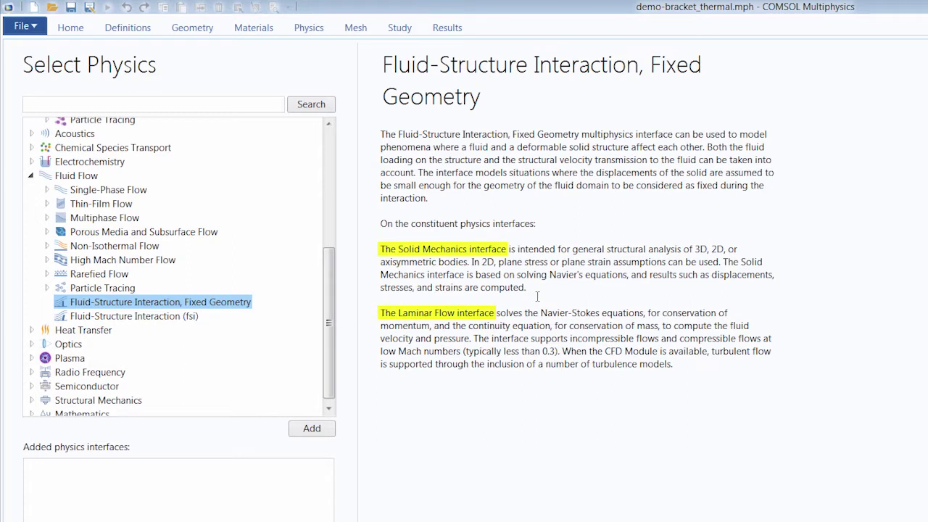
click(85, 34)
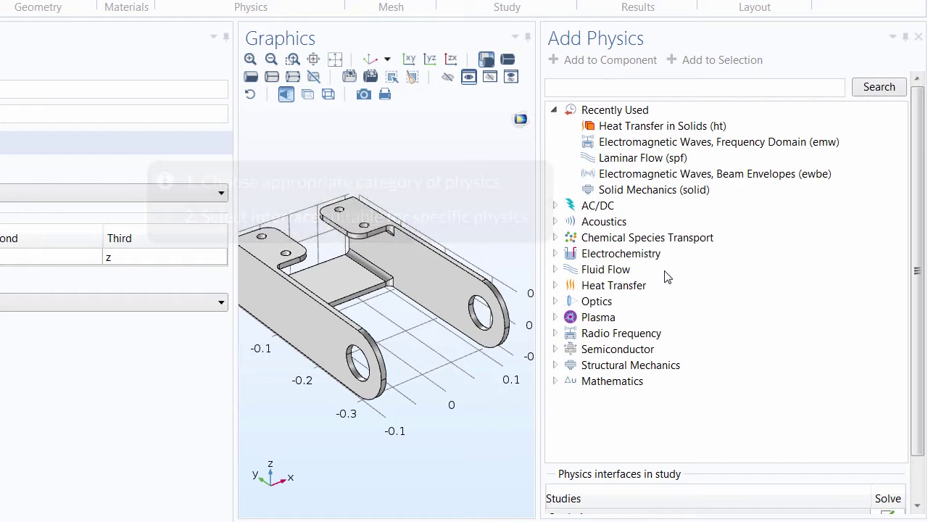
Examine the Single-Phase Flow interfaces under Fluid Flow, including Laminar Flow, and collapse the category.
click(555, 270)
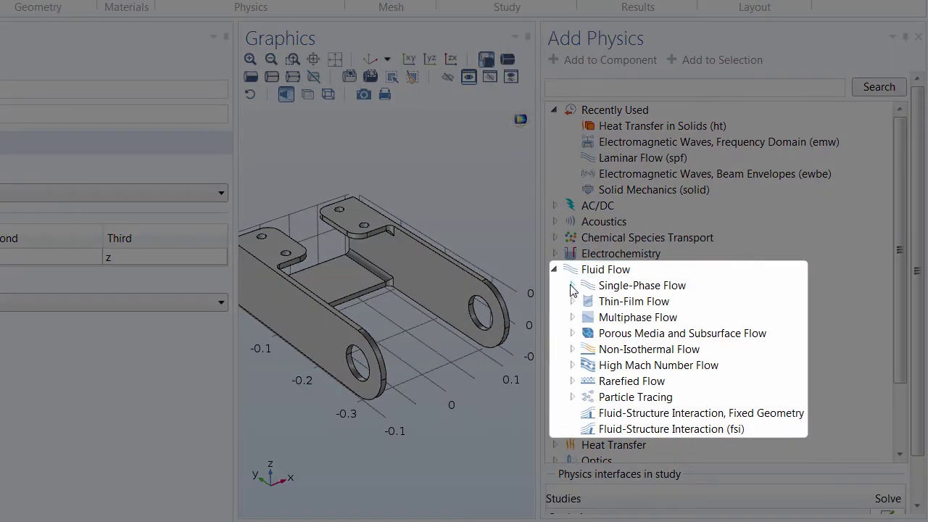
click(571, 286)
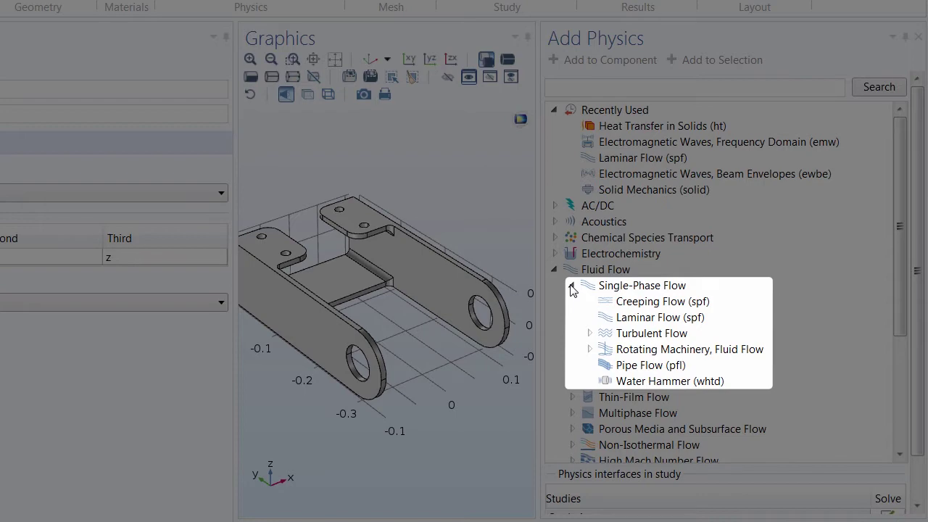
click(632, 322)
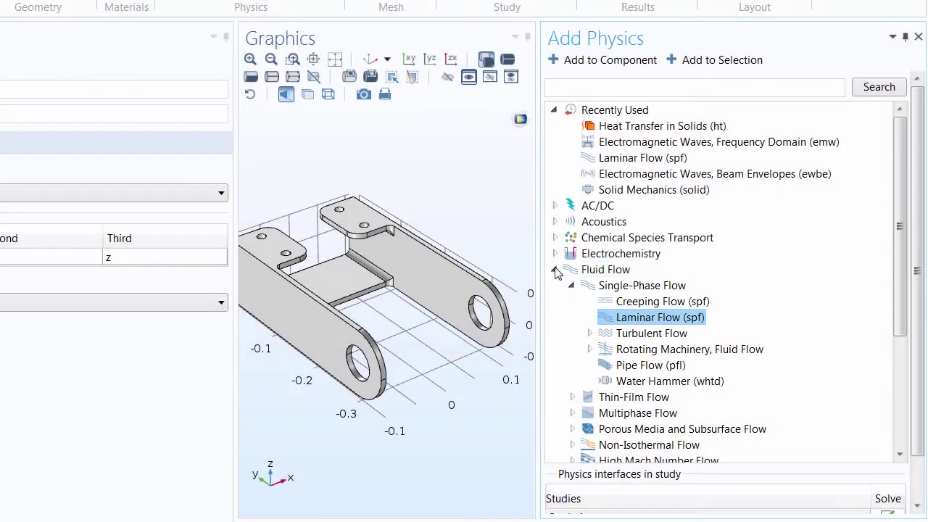
click(555, 270)
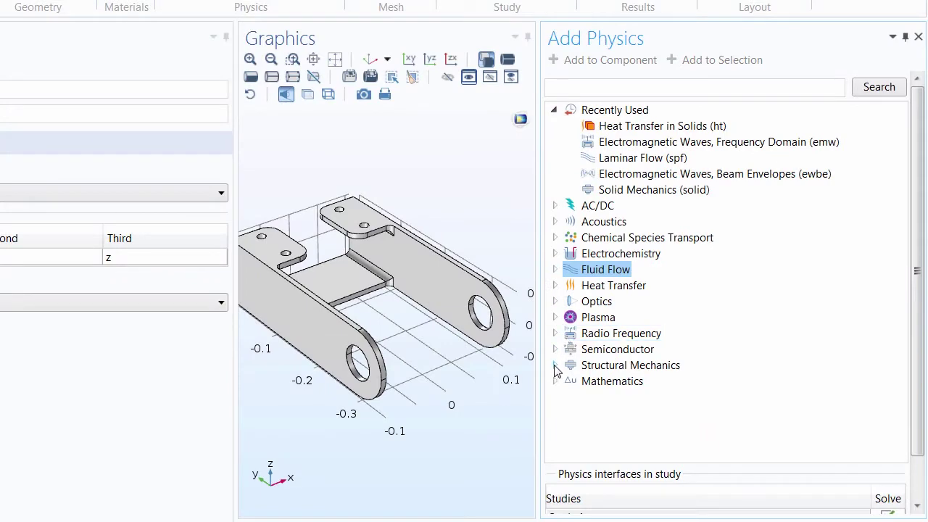
Examine the Structural Mechanics interfaces, including Truss and Multibody Dynamics, and collapse the category.
click(556, 365)
scroll(701, 377, down, 3)
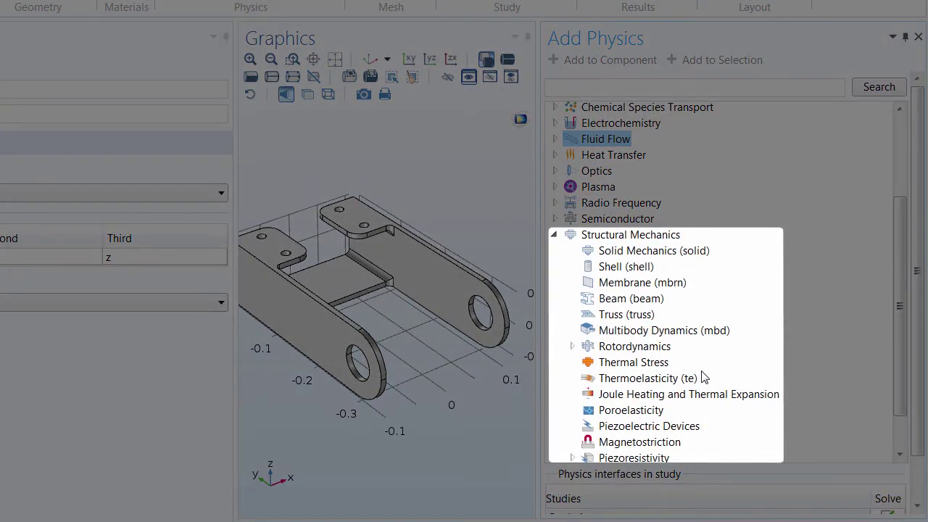
click(623, 316)
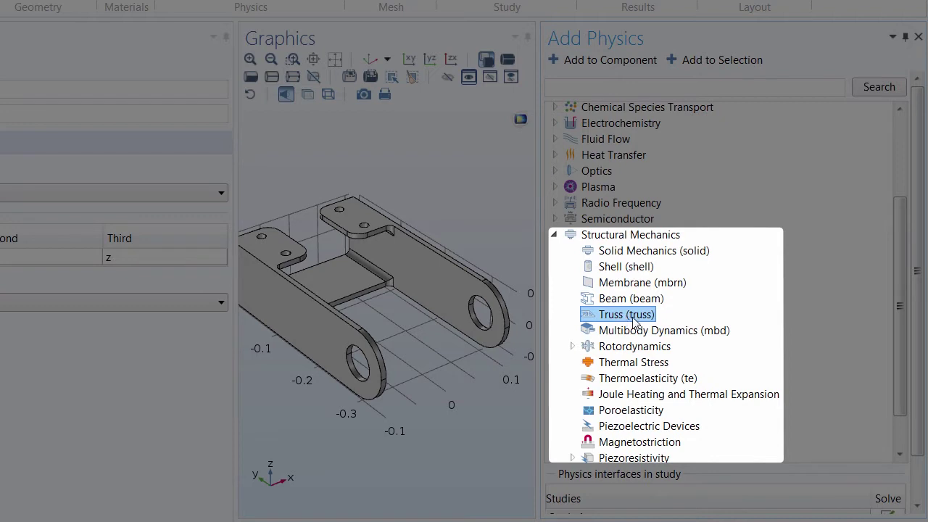
click(648, 331)
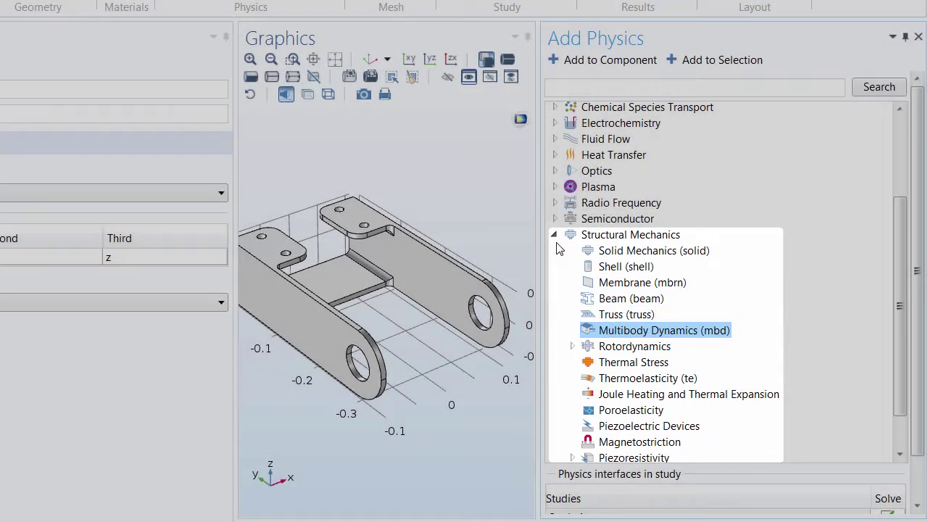
click(554, 234)
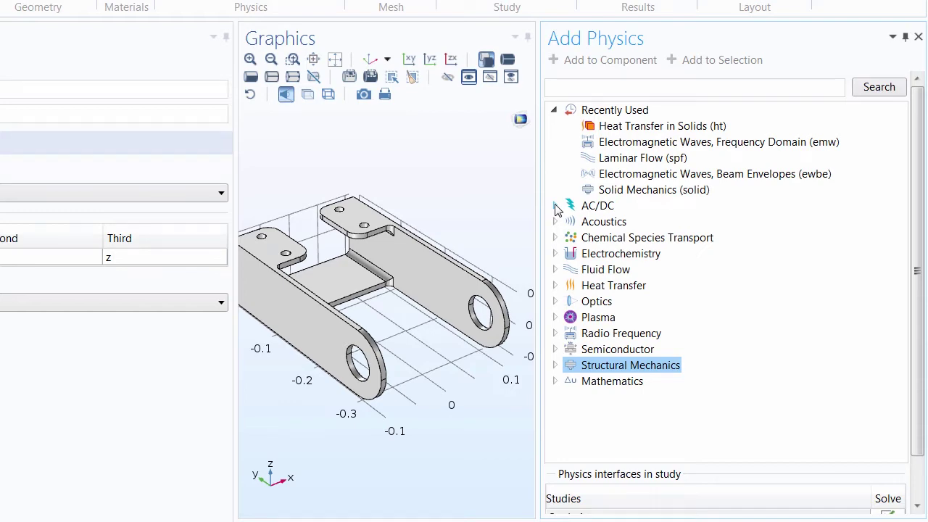
Examine the AC/DC interfaces, including Electric Currents, and collapse the category.
click(556, 205)
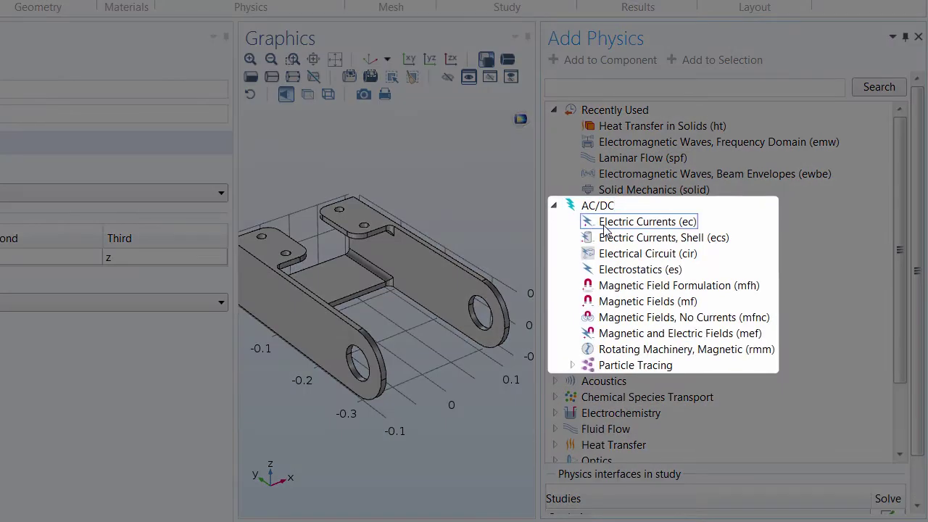
click(605, 226)
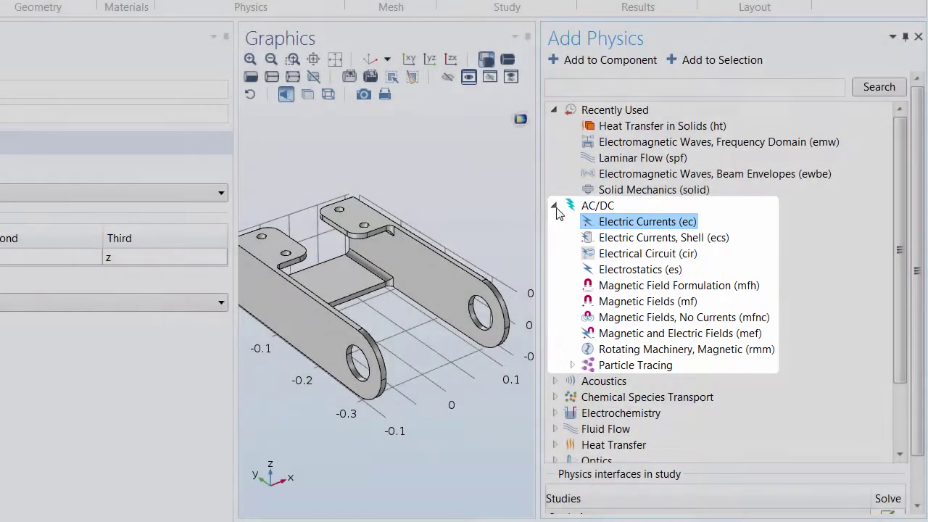
click(555, 206)
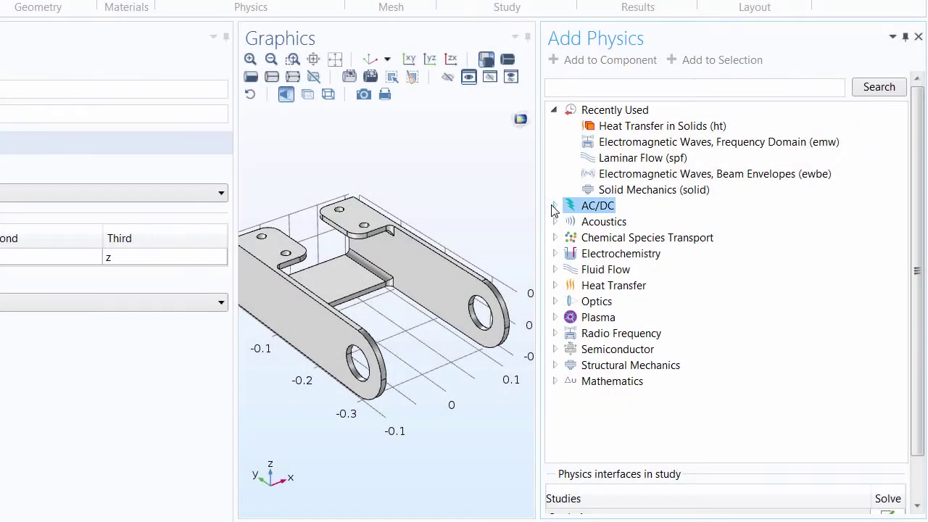
Add the Heat Transfer in Solids (ht) interface to the bracket's component and close the physics selection.
click(554, 287)
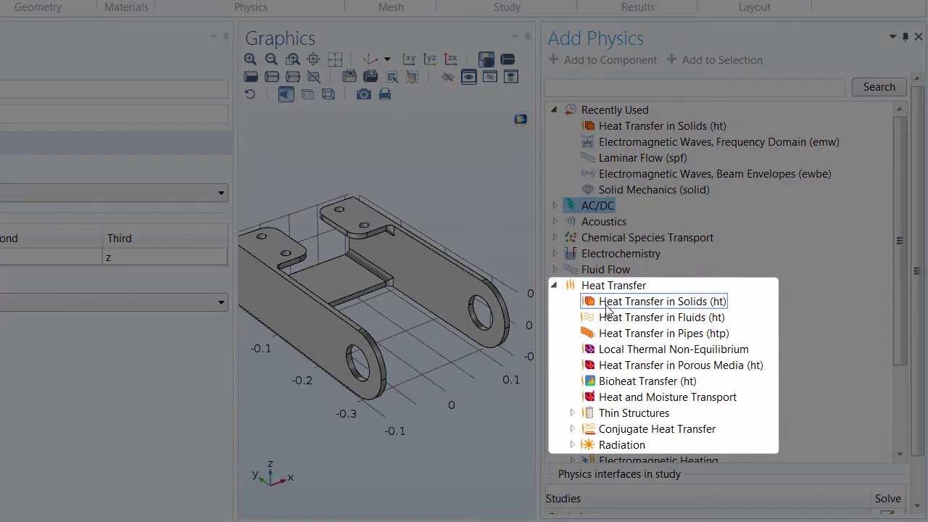
click(638, 303)
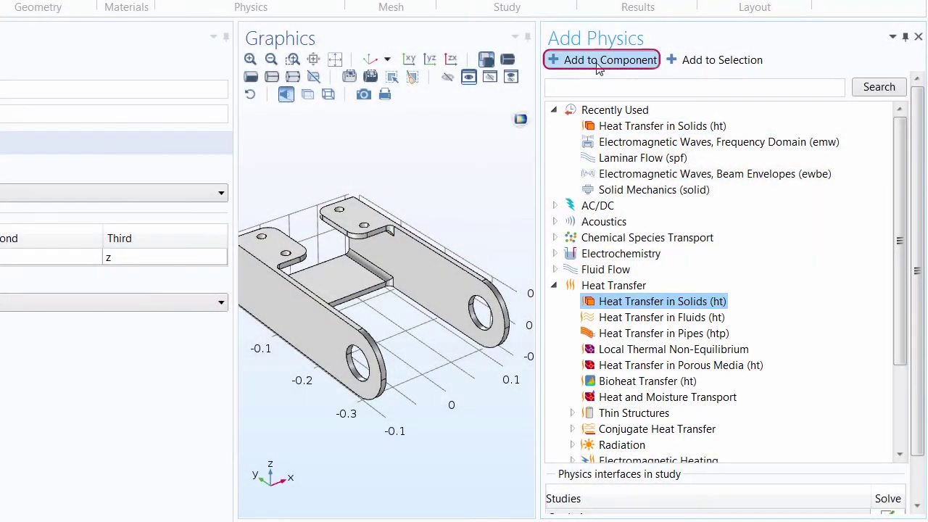
click(598, 63)
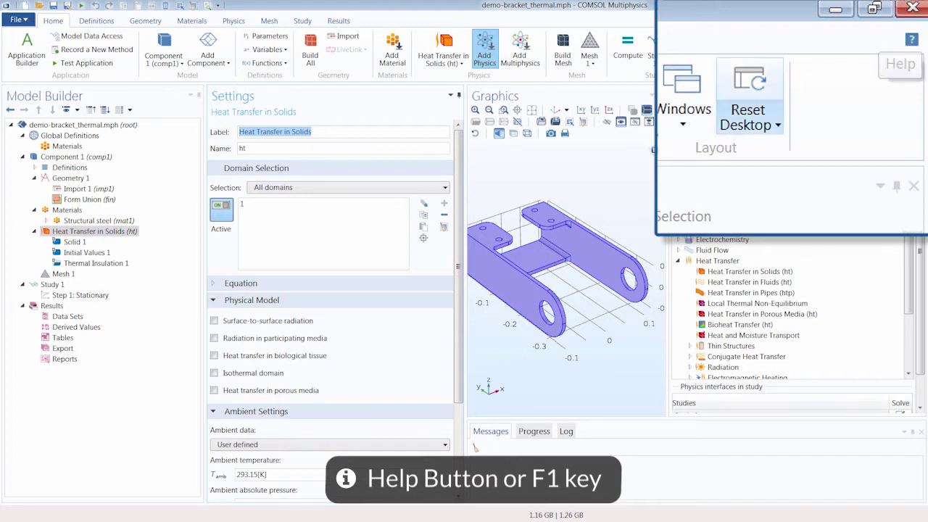
click(484, 51)
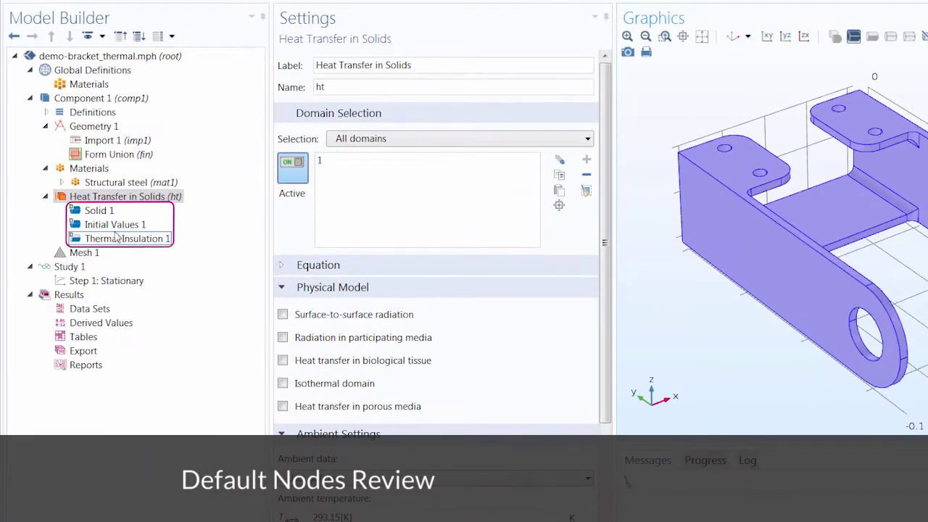
Review the default Solid 1, Initial Values 1 and Thermal Insulation 1 nodes of the heat transfer interface.
click(163, 200)
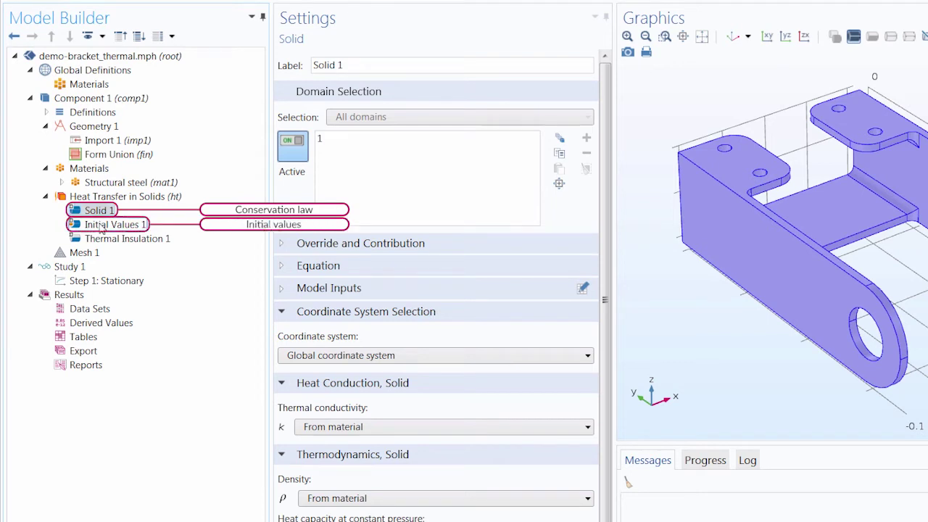
click(102, 226)
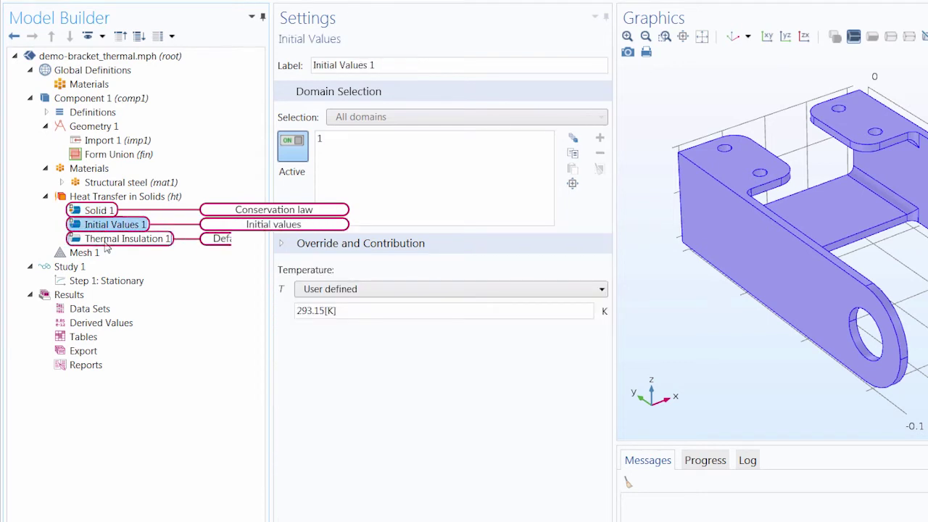
click(105, 242)
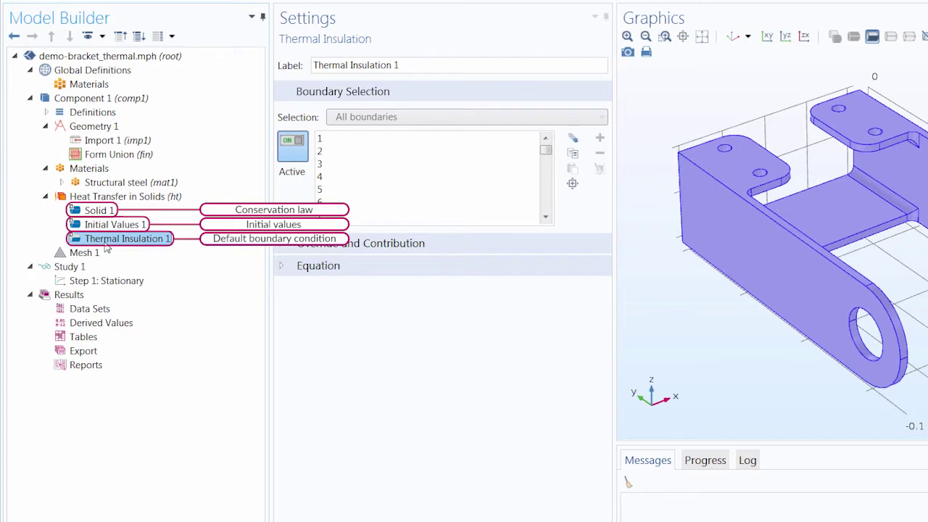
click(141, 224)
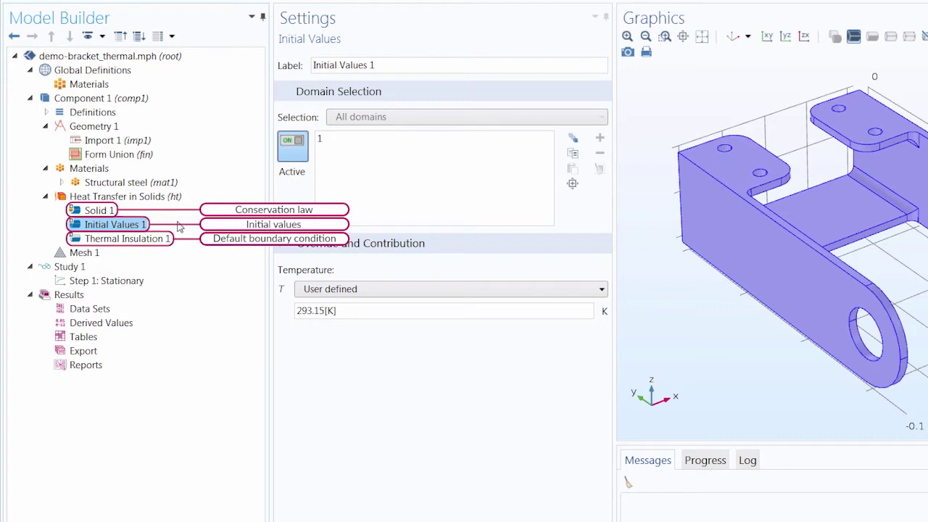
click(101, 210)
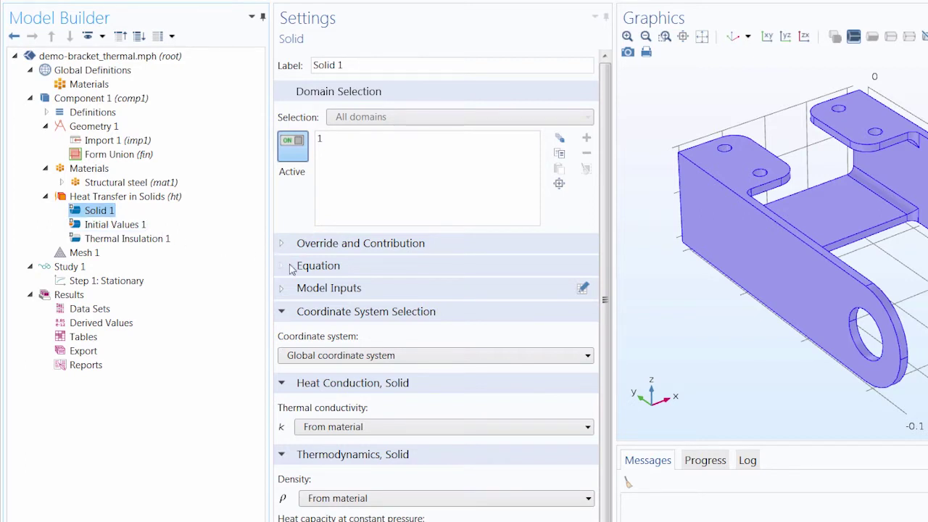
Expand the equation of the Solid 1 node and check which sections the model tree is set to show.
click(291, 268)
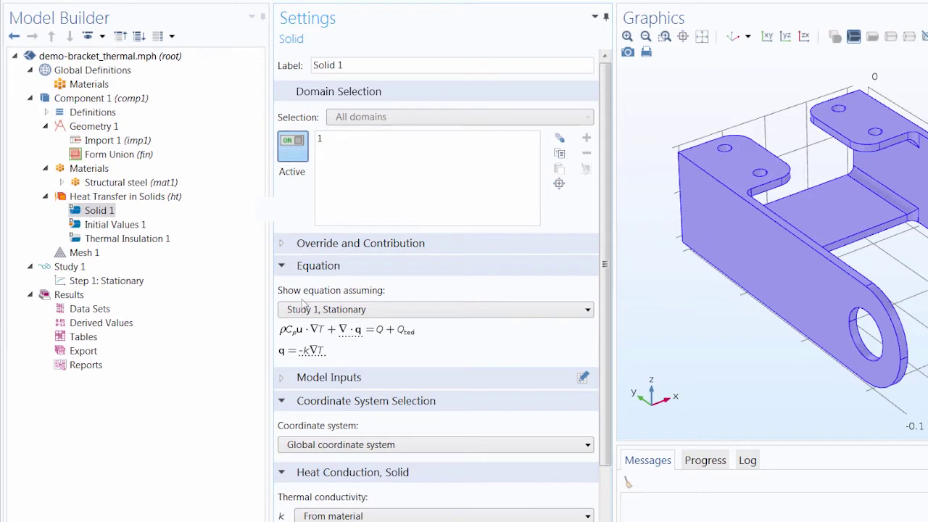
click(102, 38)
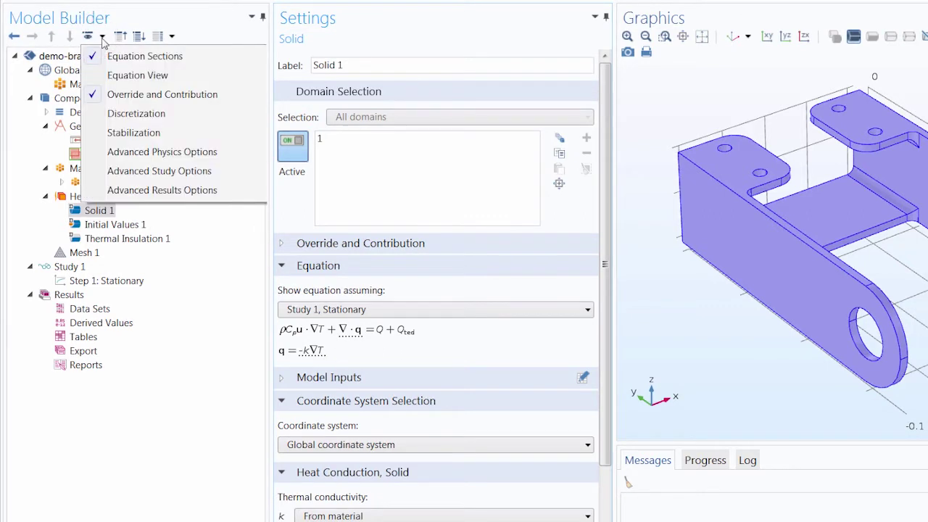
click(210, 43)
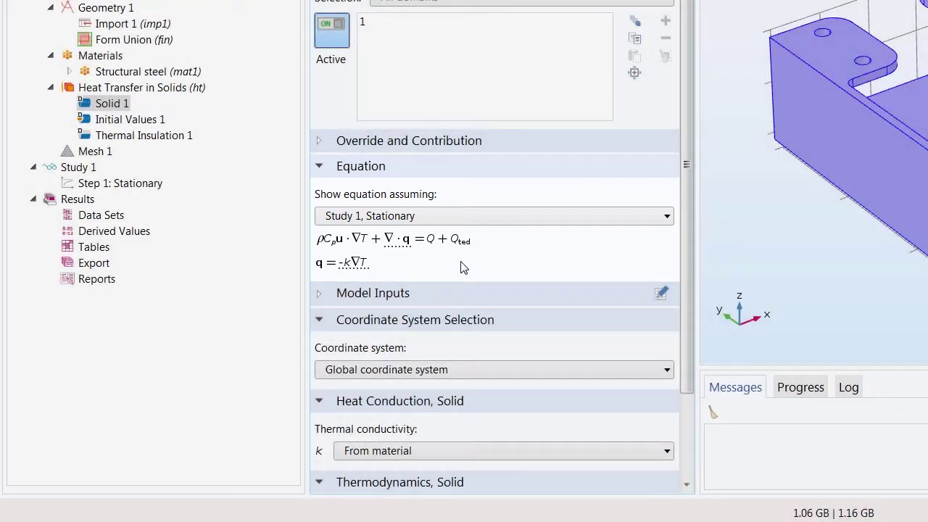
Switch the solid's heat capacity at constant pressure to User defined, and restore it to From material.
scroll(559, 263, down, 3)
scroll(563, 264, down, 1)
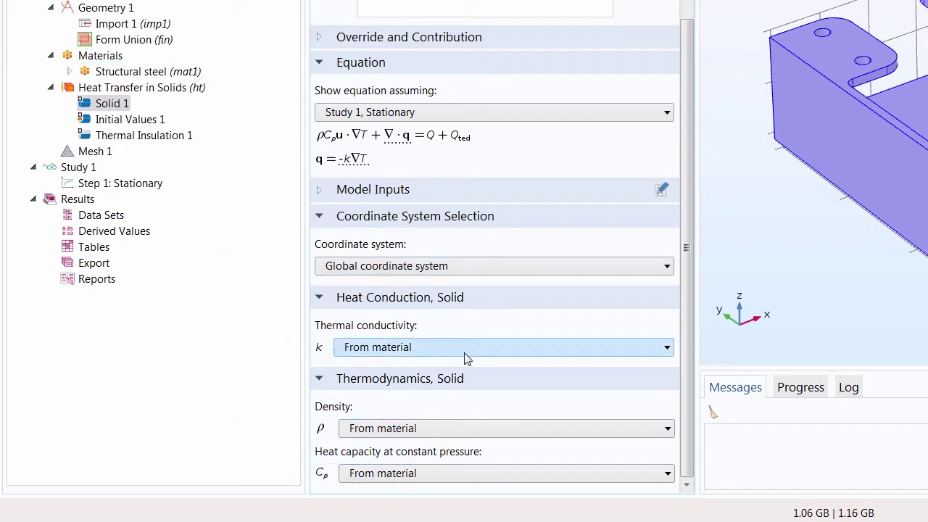
click(434, 473)
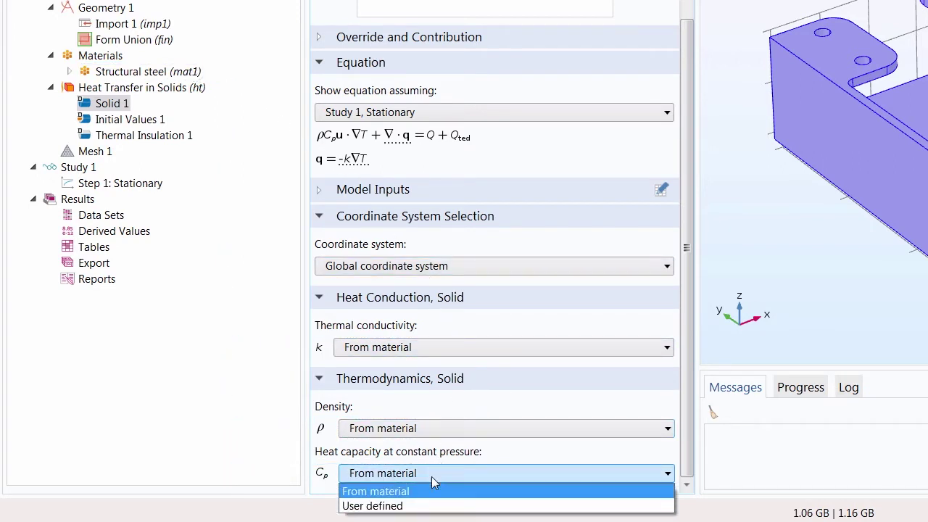
click(413, 505)
scroll(439, 464, down, 1)
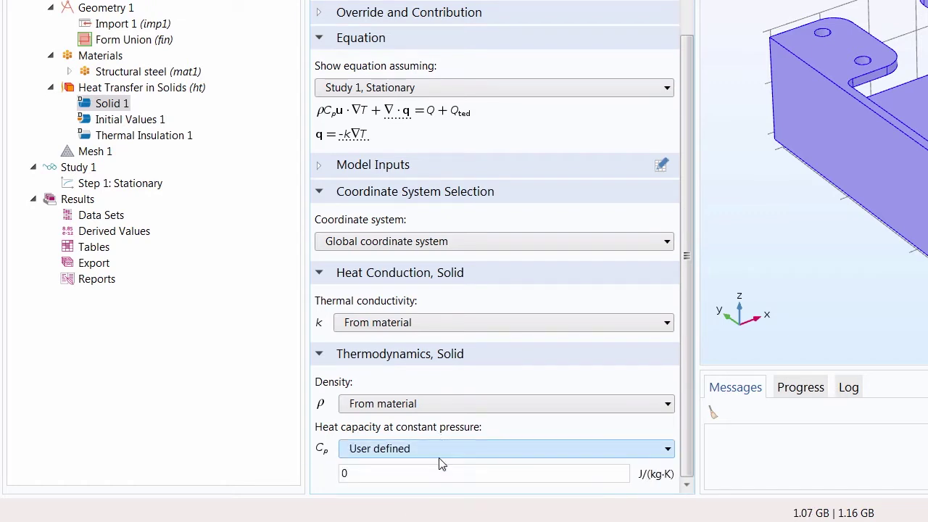
click(438, 457)
click(439, 465)
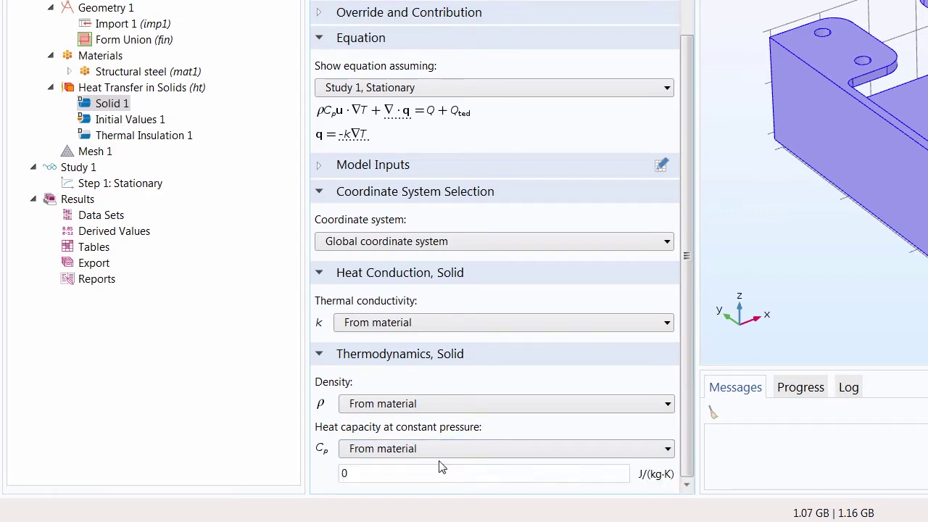
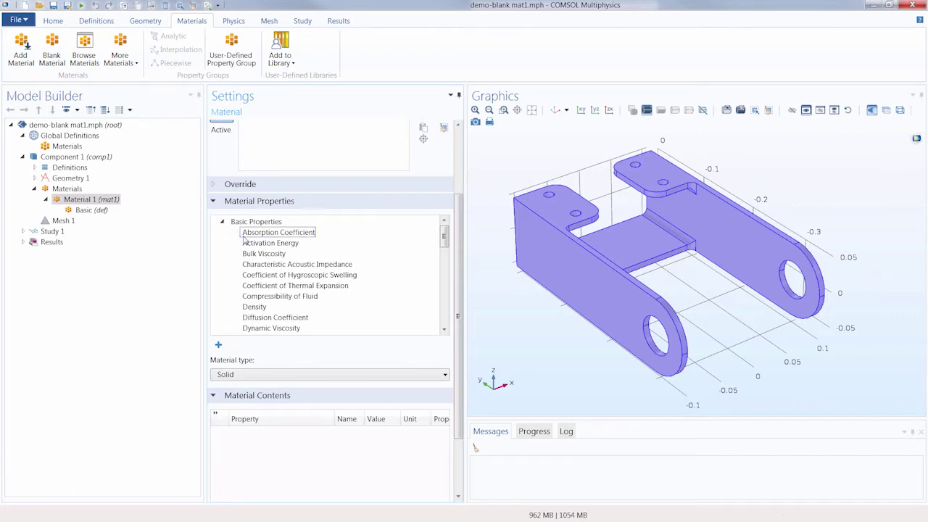
Add the Density property to Material 1, and add a blank material in the demo-blank mat2 model.
click(254, 306)
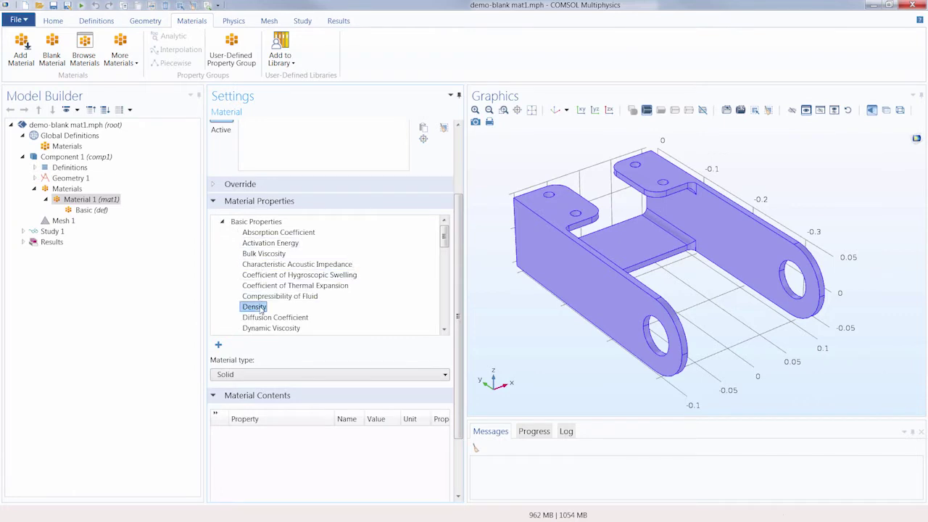
click(218, 344)
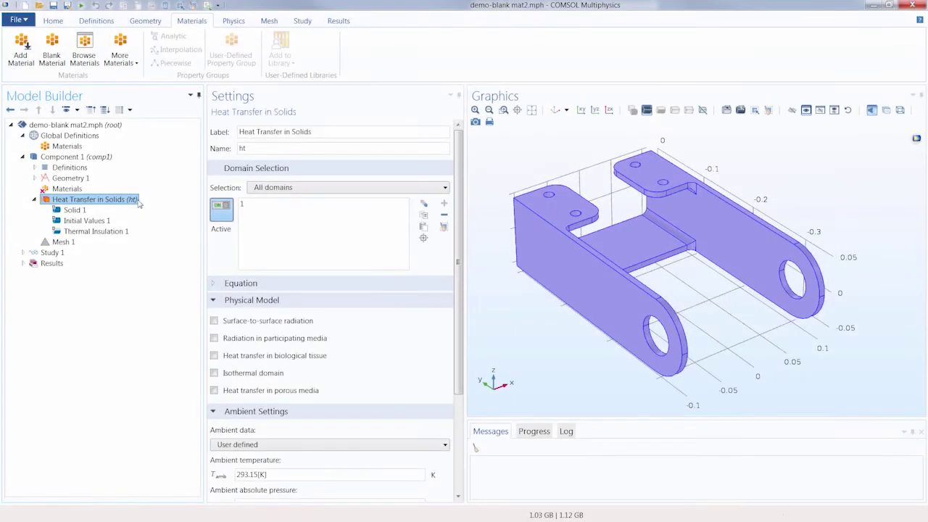
click(51, 58)
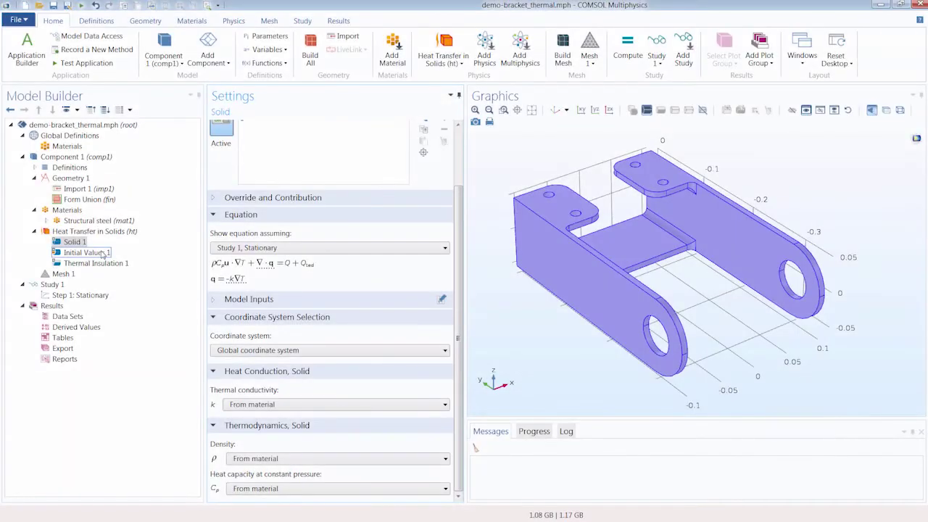
Examine the domain and boundary selections of Initial Values 1, Thermal Insulation 1 and Solid 1 in the demo-bracket_thermal model.
click(87, 252)
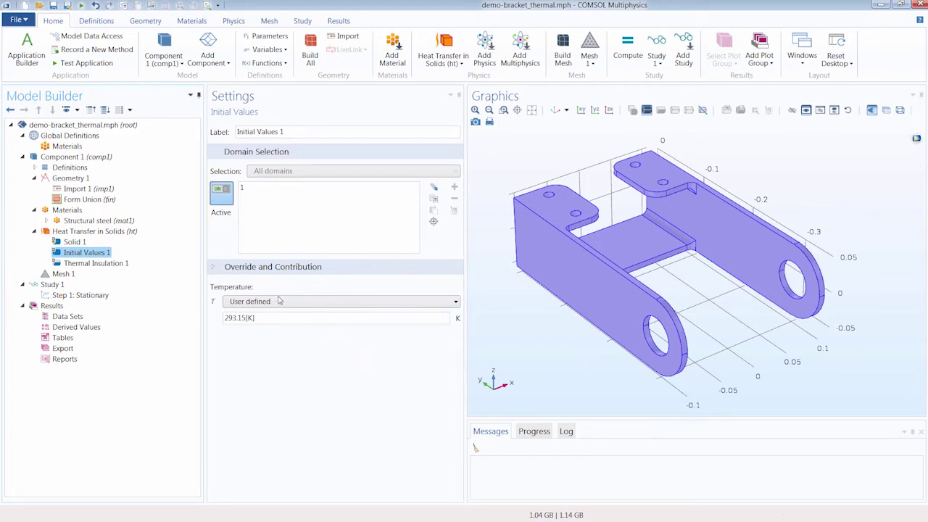
click(102, 264)
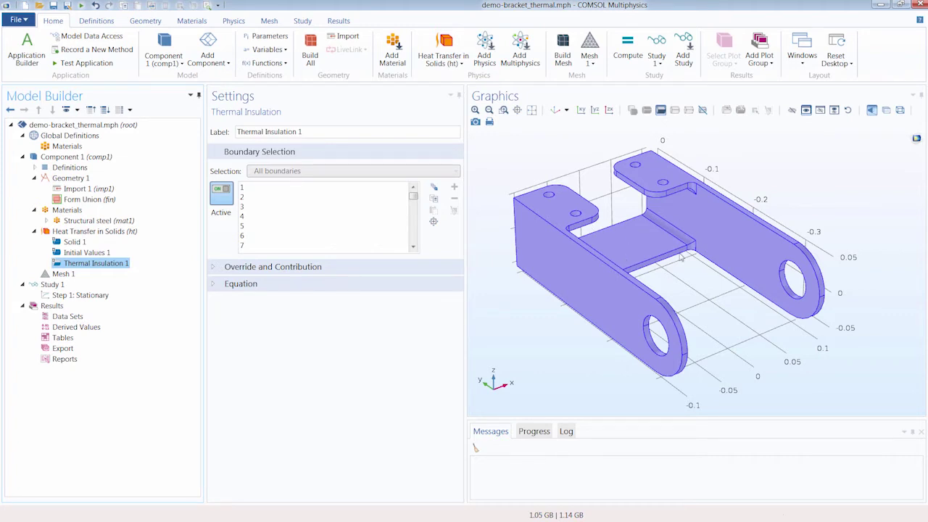
click(124, 265)
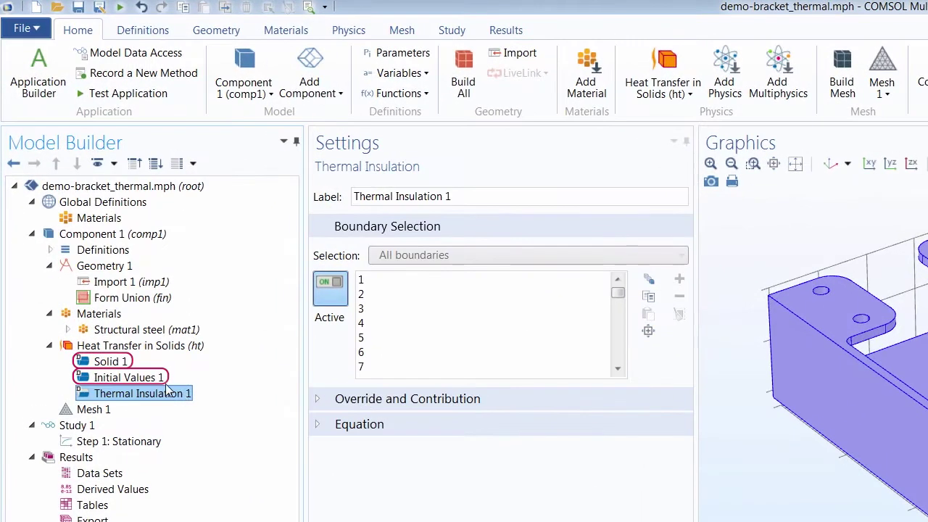
click(156, 378)
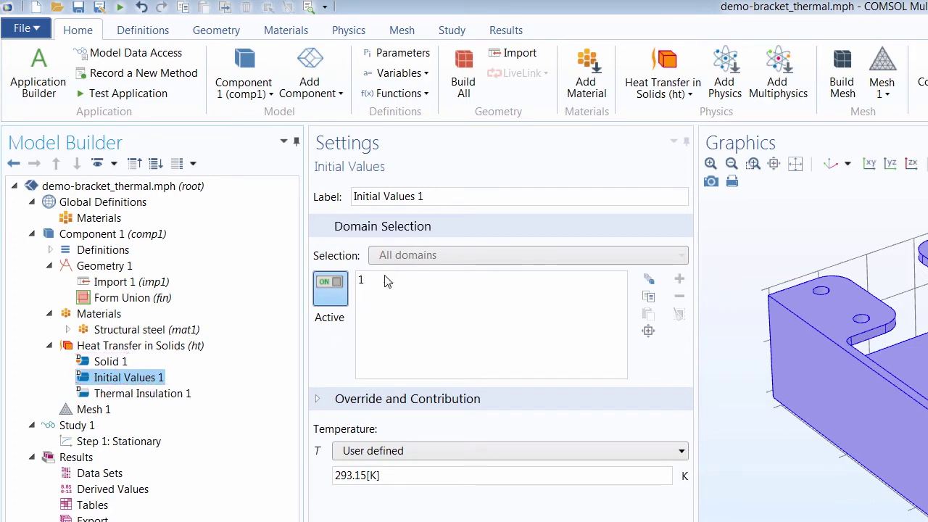
click(123, 364)
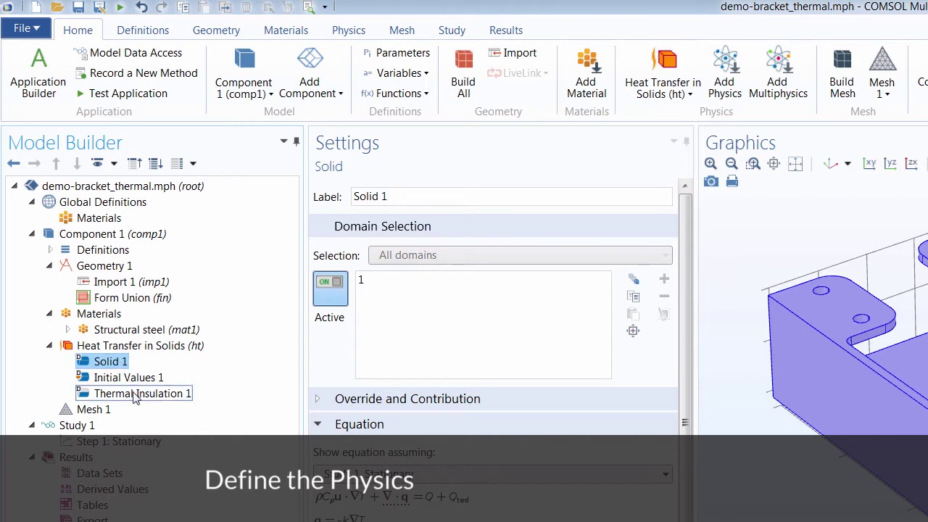
Look through the domain and boundary features that can be added to the Heat Transfer in Solids interface.
click(150, 348)
right_click(150, 348)
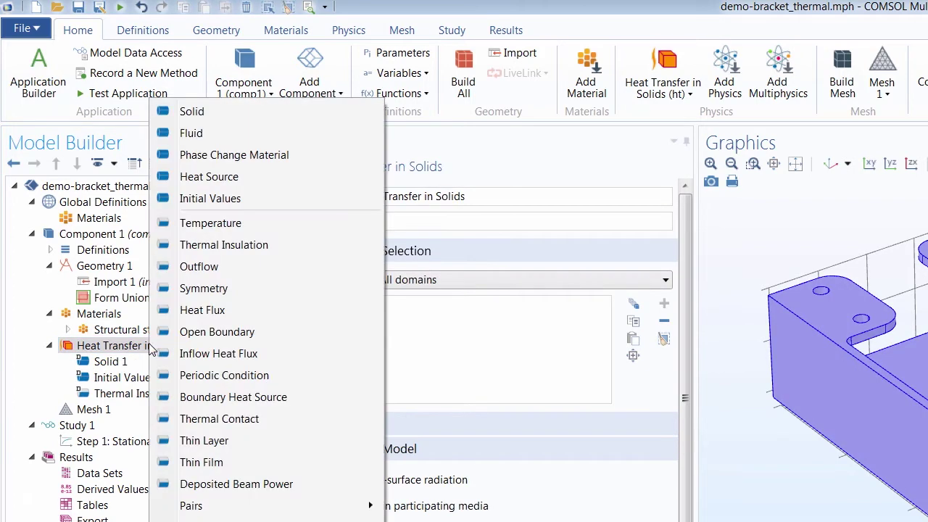
click(42, 374)
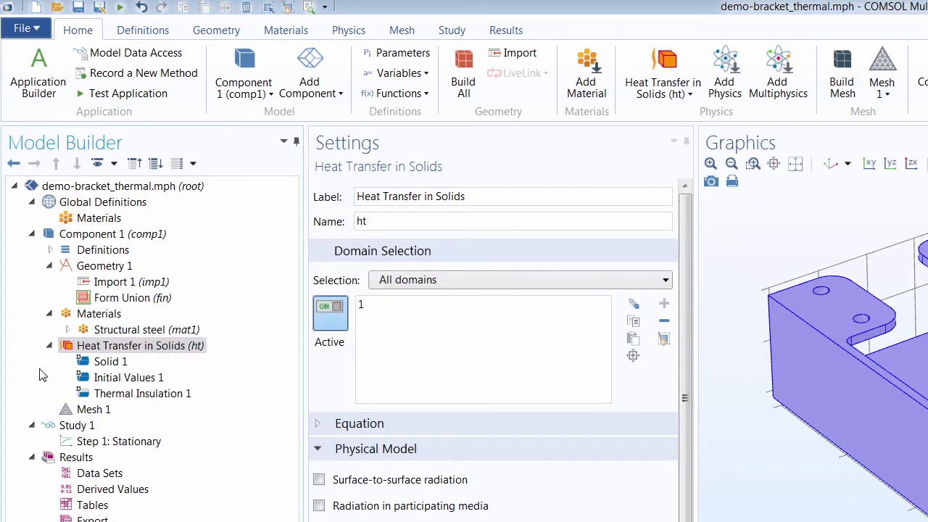
Add a Heat Flux boundary condition to the Heat Transfer in Solids interface.
click(339, 32)
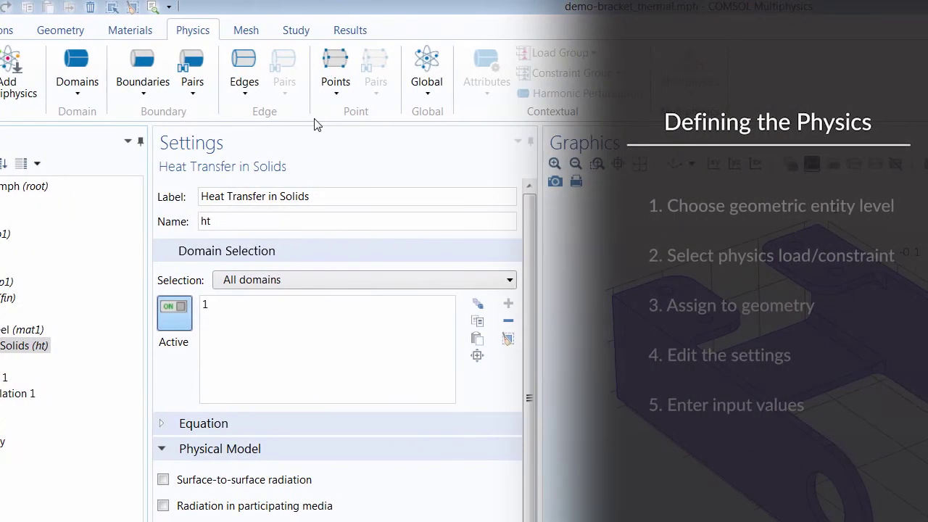
click(147, 93)
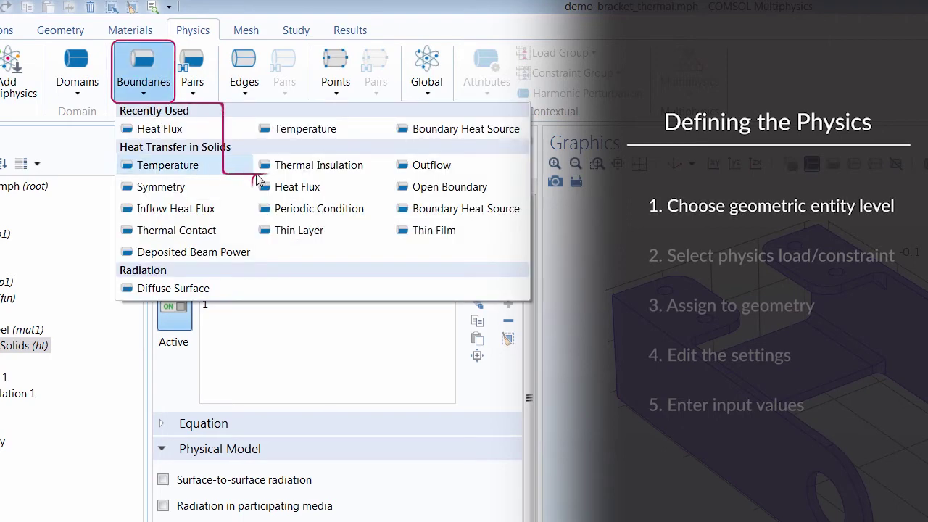
click(285, 190)
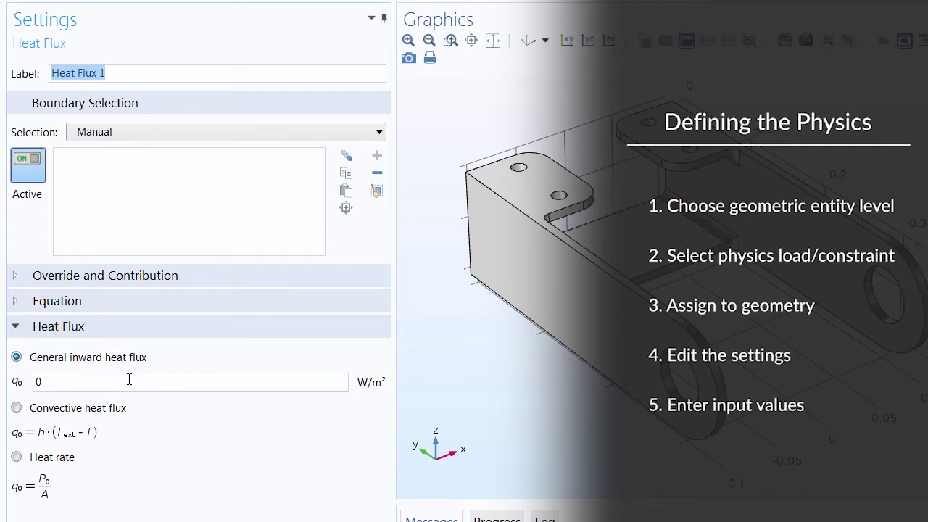
Assign the heat flux to all boundaries, and remove the flat holed face of each of the two mounting tabs from the selection.
click(160, 134)
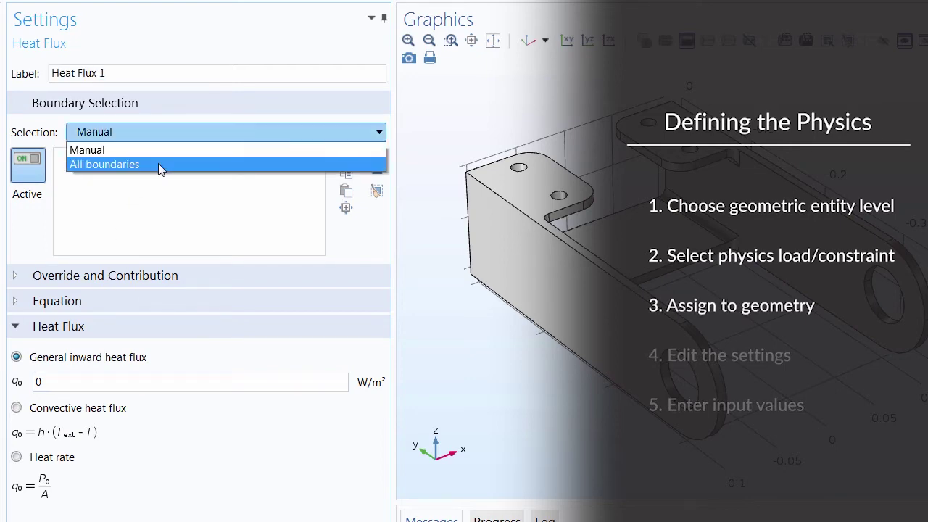
click(158, 165)
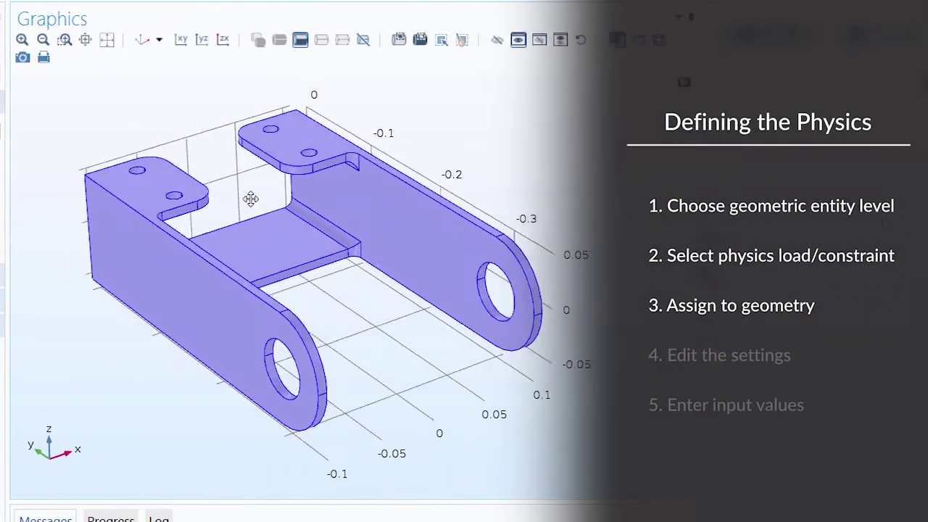
drag(194, 189, 184, 150)
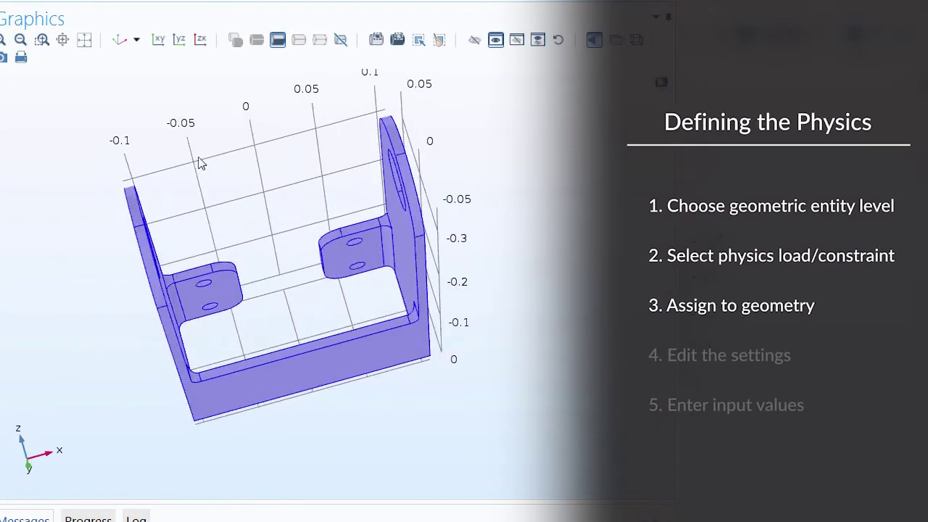
click(332, 266)
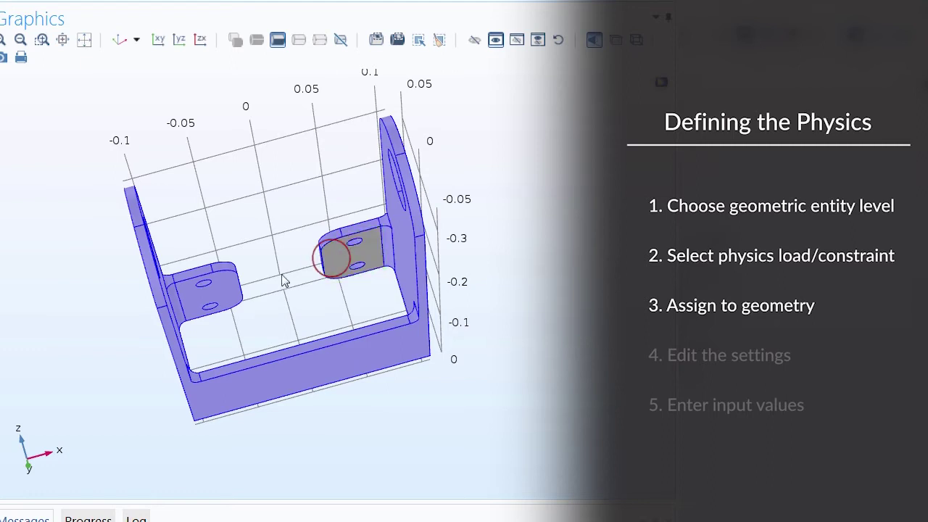
click(224, 284)
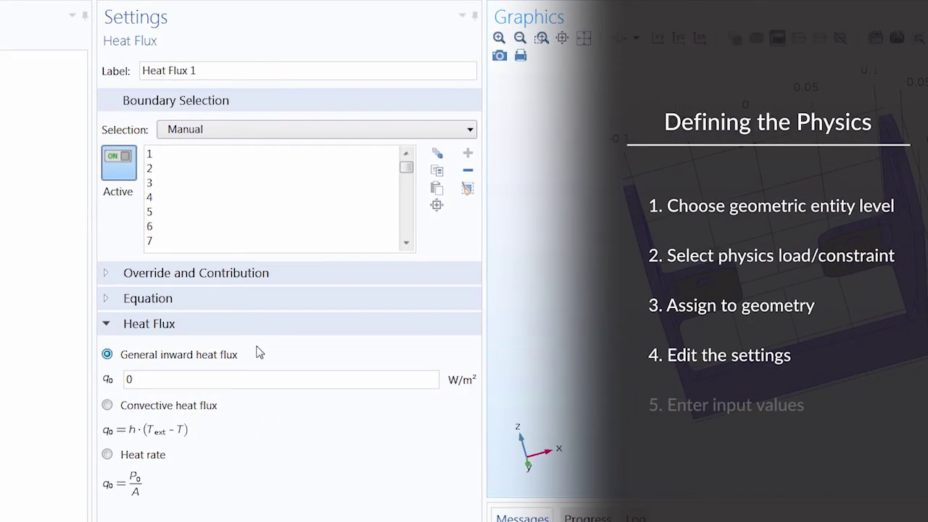
Set Heat Flux 1 to convective heat flux with a heat transfer coefficient of 10 W/(m²·K).
click(139, 405)
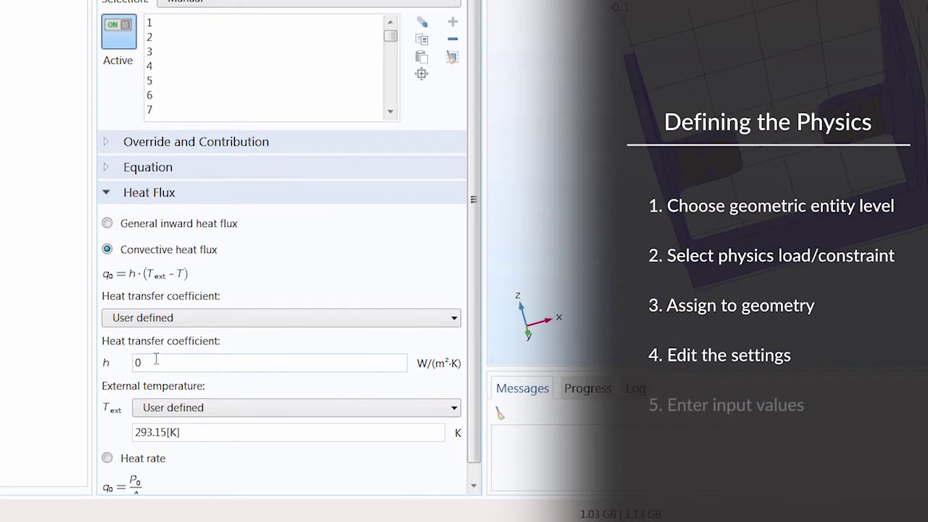
double_click(137, 361)
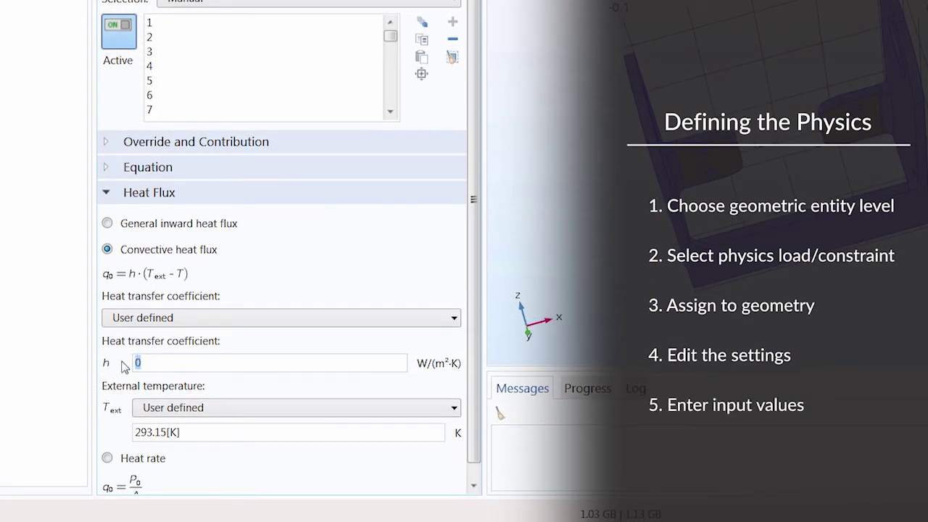
text(10)
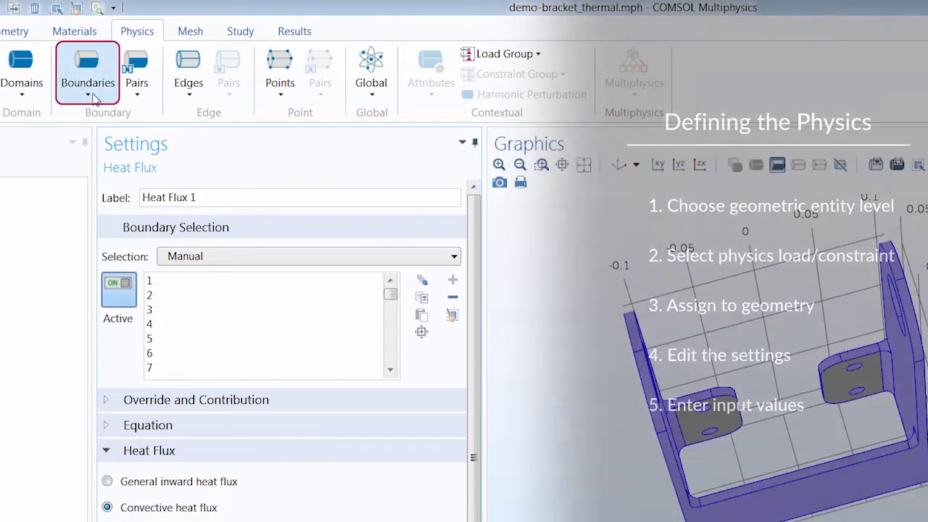
Add a second Heat Flux condition on the flat holed faces of both mounting tabs, with a general inward heat flux of 10000 W/m².
click(92, 99)
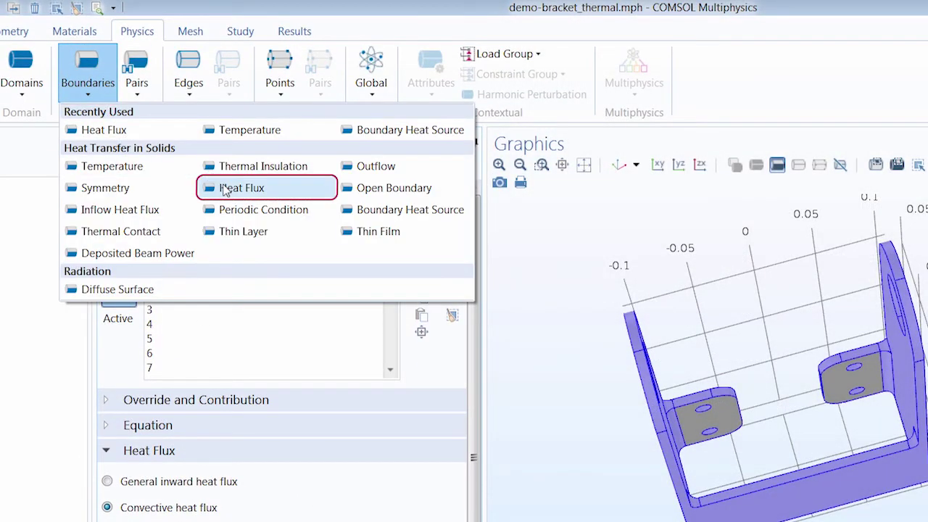
click(225, 190)
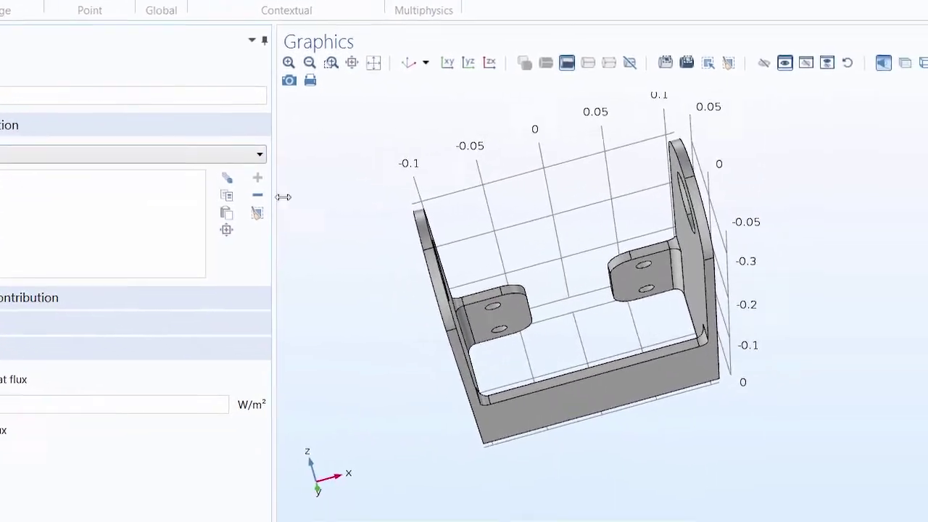
click(525, 316)
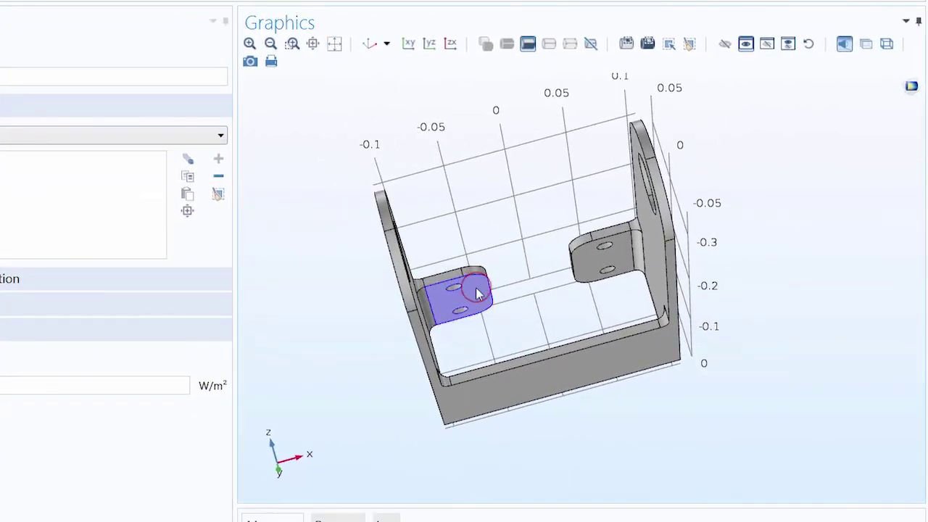
click(588, 262)
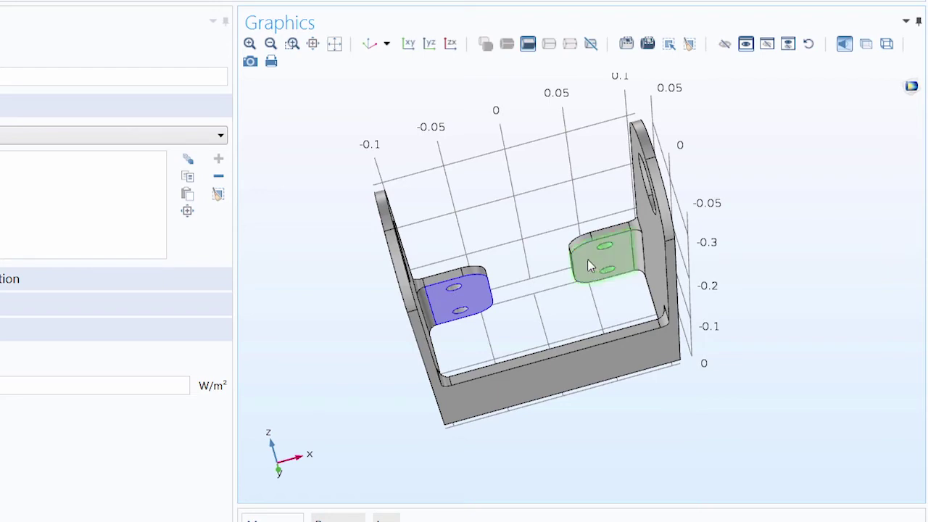
click(587, 263)
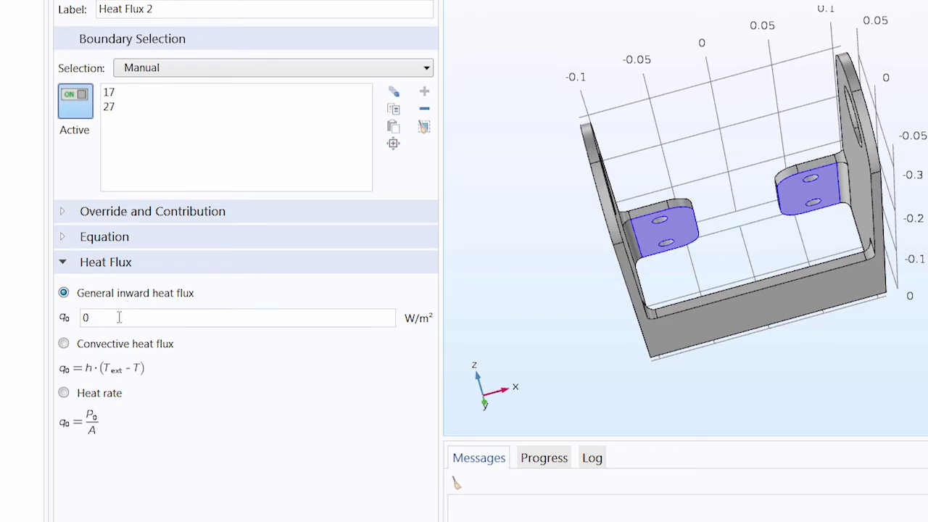
drag(97, 318, 82, 320)
text(10000)
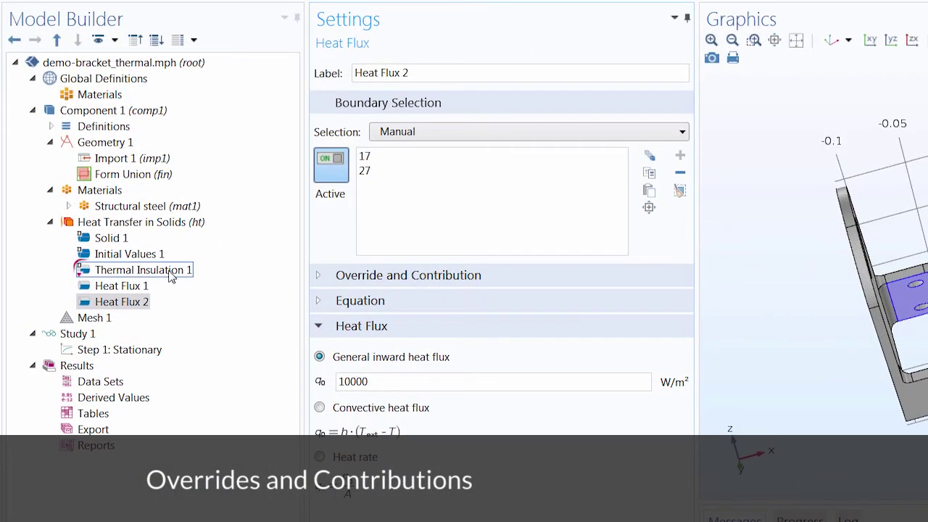
Examine the override and contribution information of Thermal Insulation 1 and Heat Flux 1.
click(170, 275)
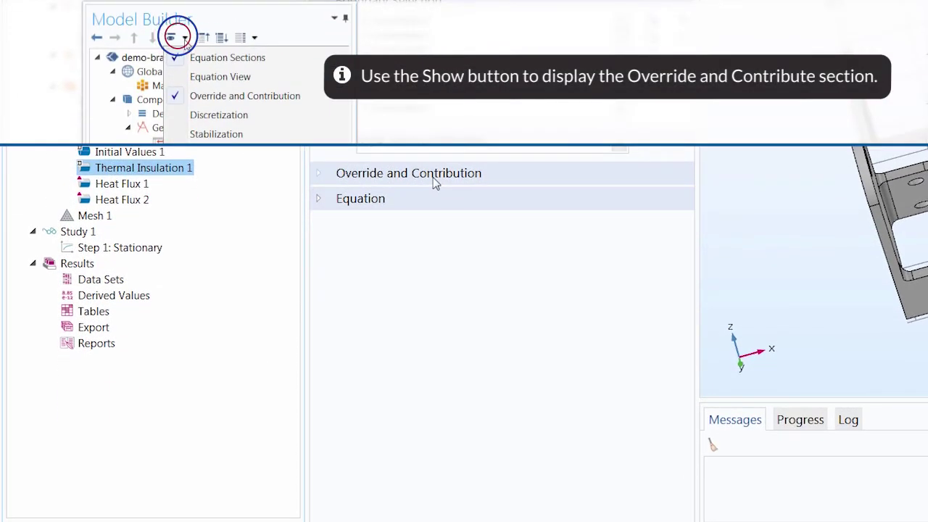
click(433, 179)
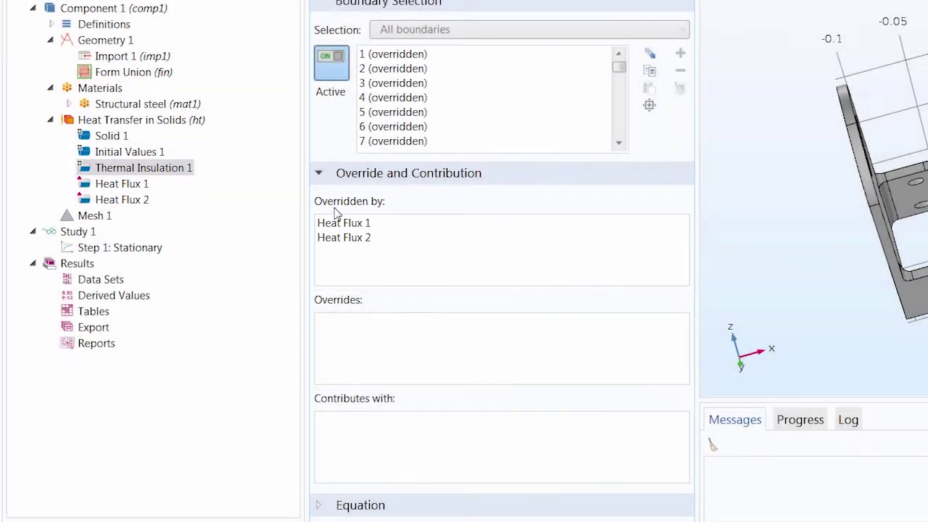
click(129, 185)
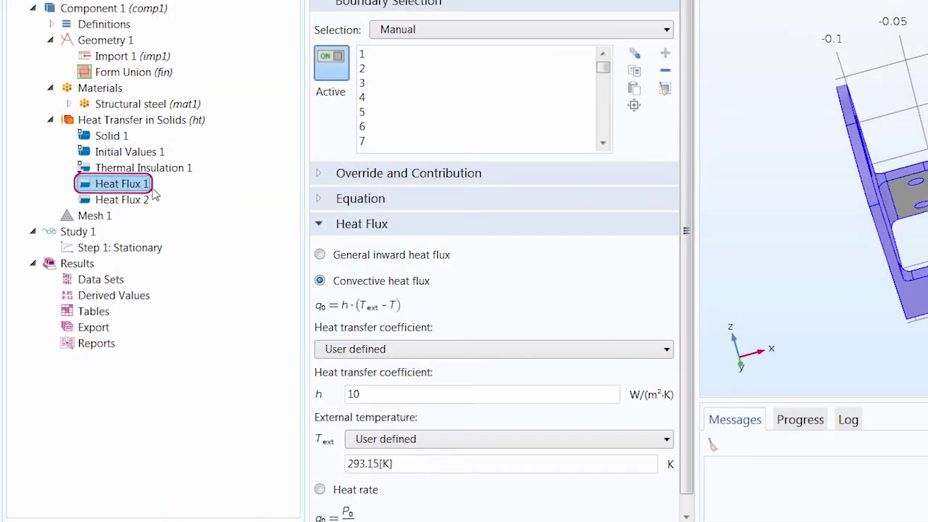
click(323, 174)
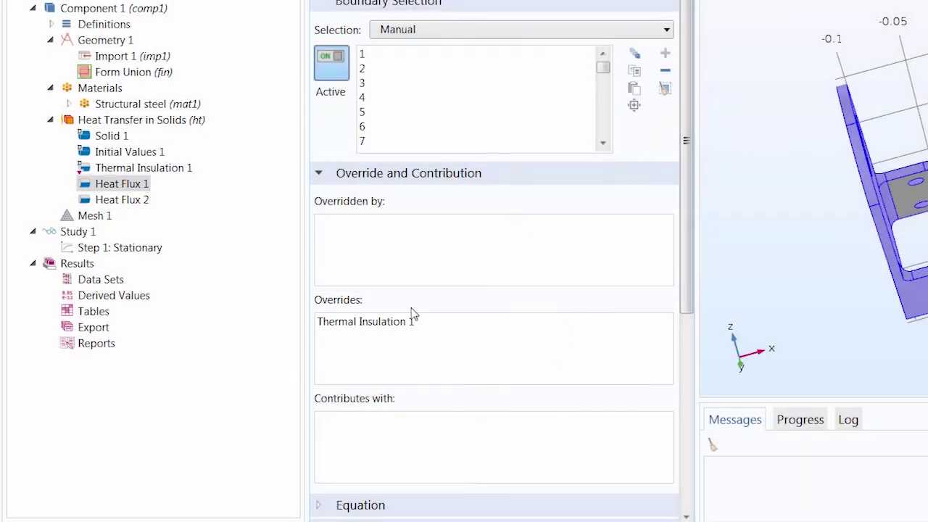
scroll(690, 254, down, 3)
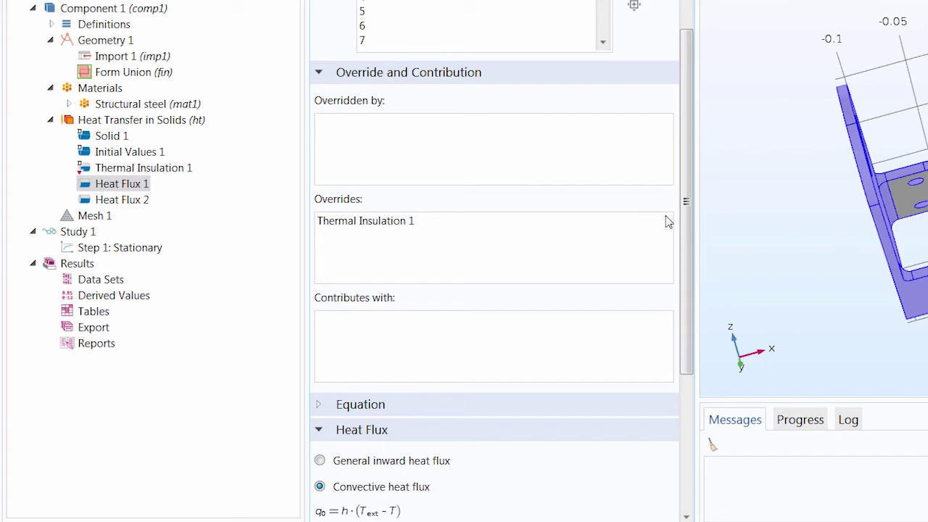
scroll(681, 210, up, 2)
scroll(674, 205, up, 1)
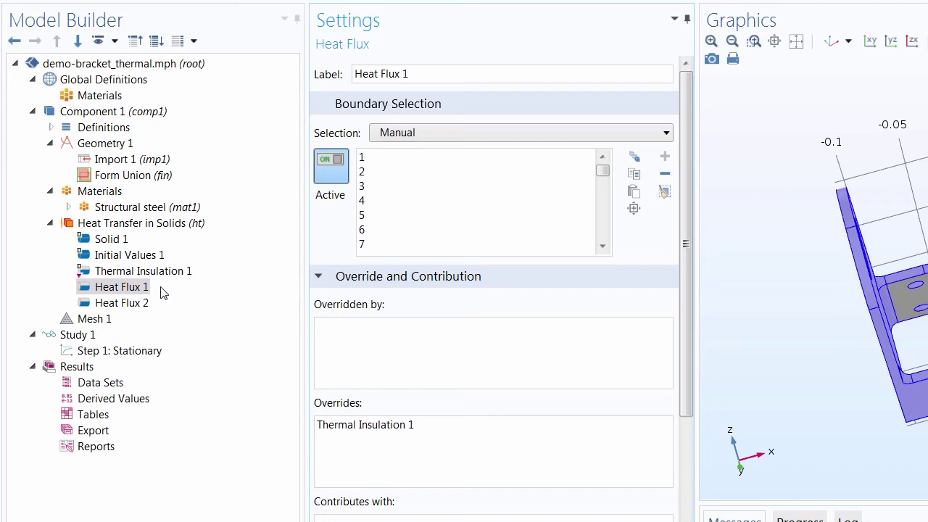
click(334, 282)
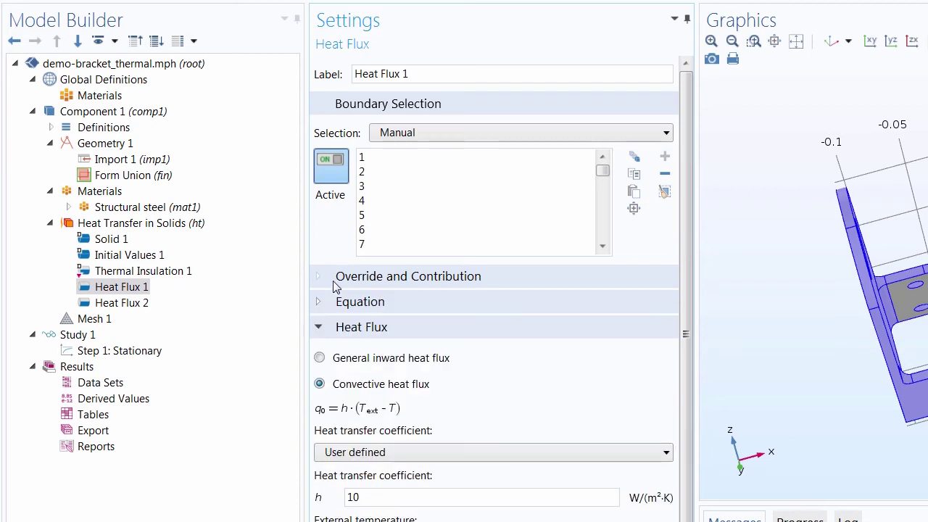
Clear the boundary selection of Heat Flux 2 and assign it to all boundaries.
click(146, 305)
click(678, 191)
click(486, 133)
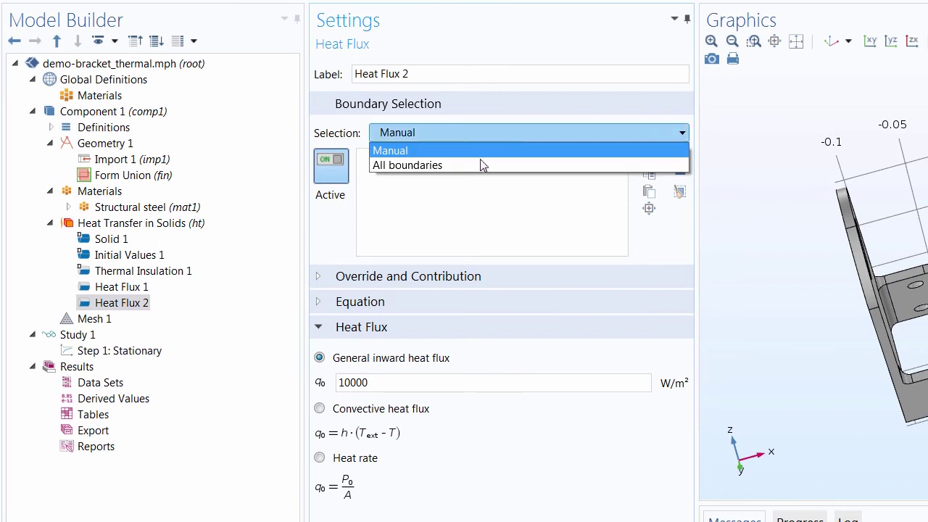
click(479, 163)
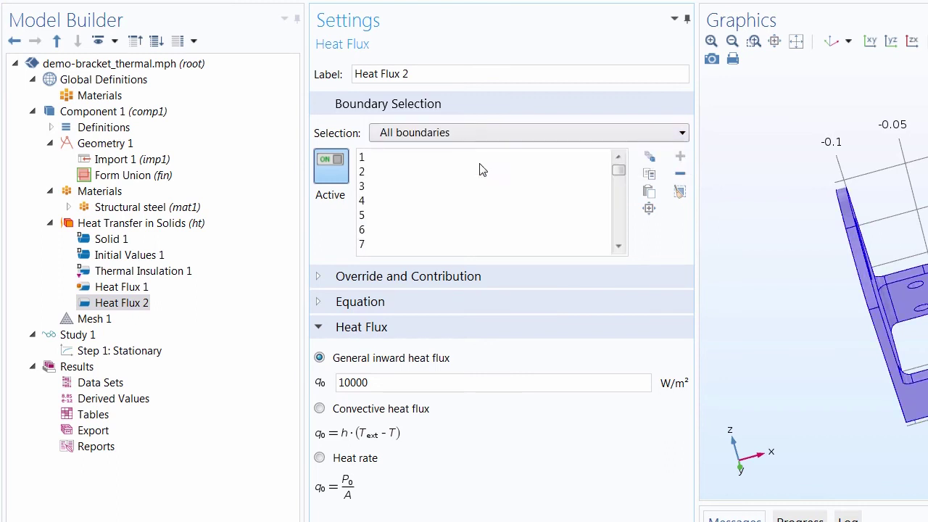
Check how Heat Flux 2 and Heat Flux 1 override or contribute with the other boundary conditions.
click(317, 281)
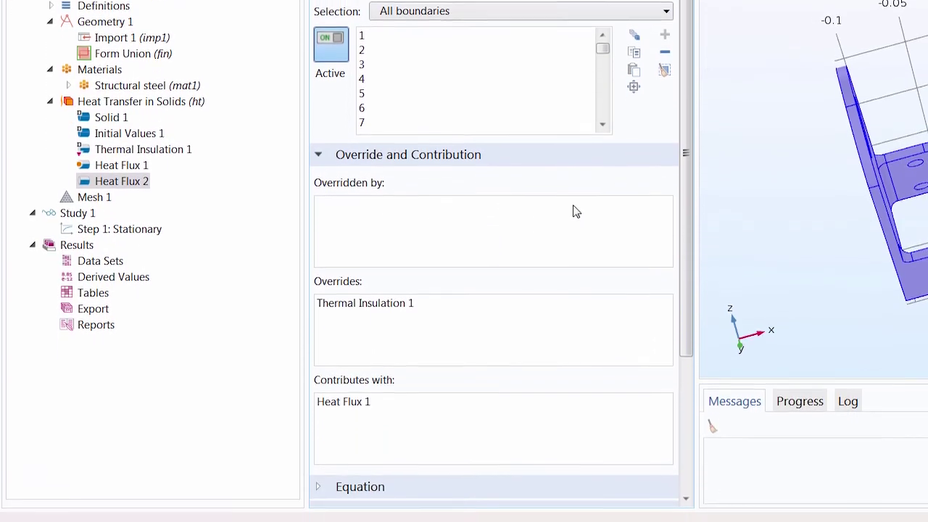
drag(688, 172, 674, 233)
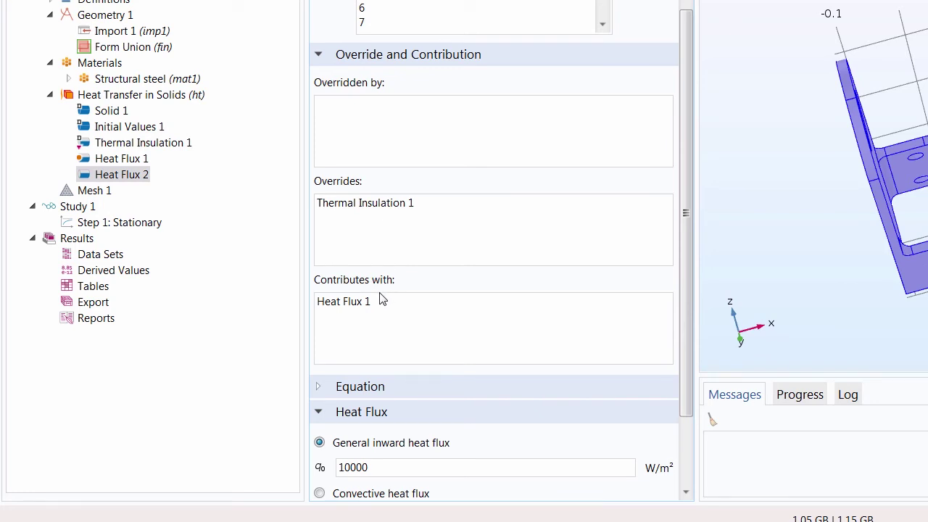
click(129, 160)
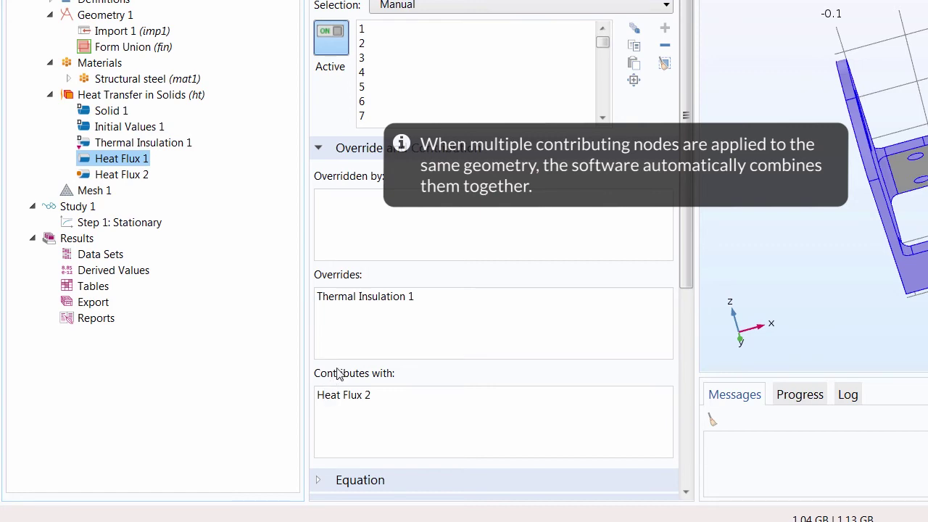
click(324, 149)
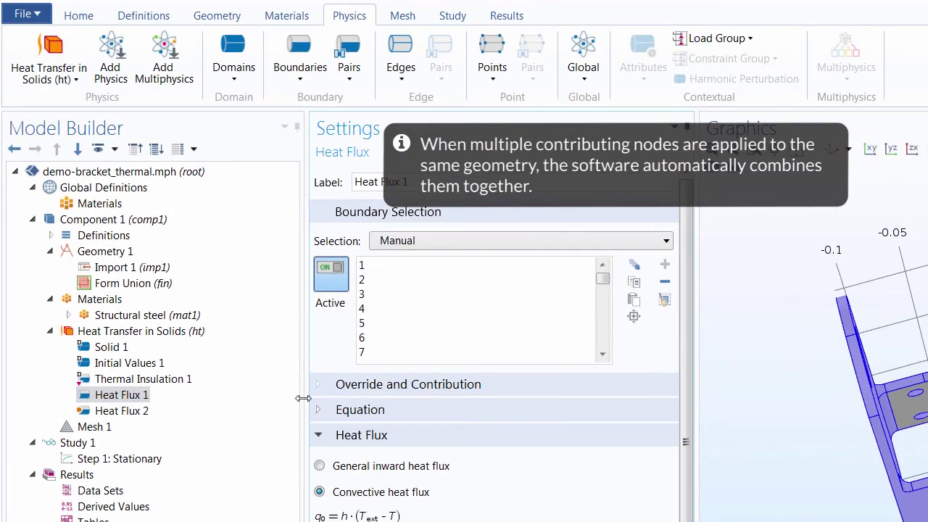
Disable both Heat Flux 1 and Heat Flux 2.
click(121, 397)
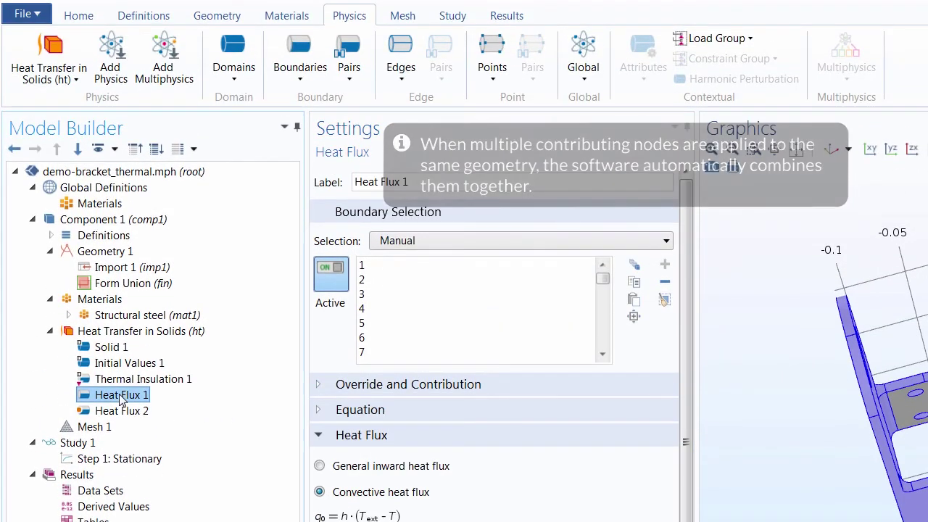
ctrl+click(116, 411)
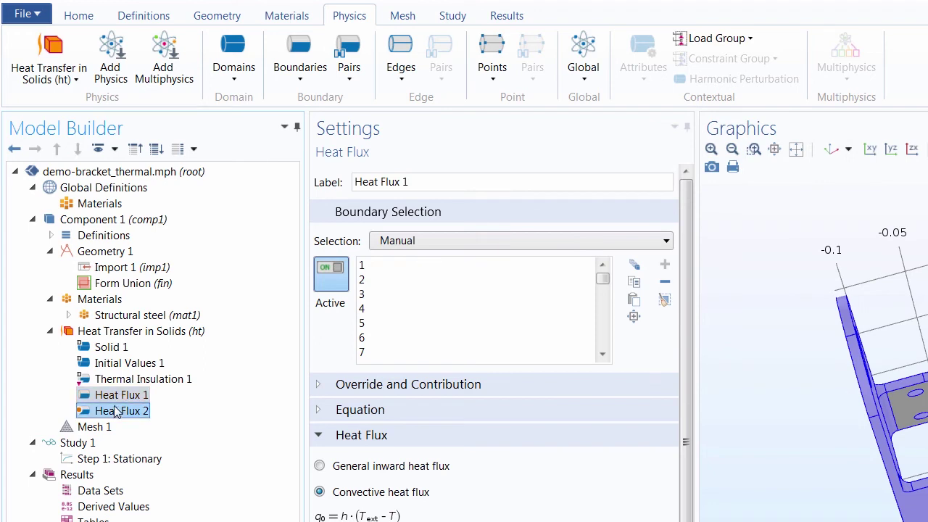
right_click(121, 397)
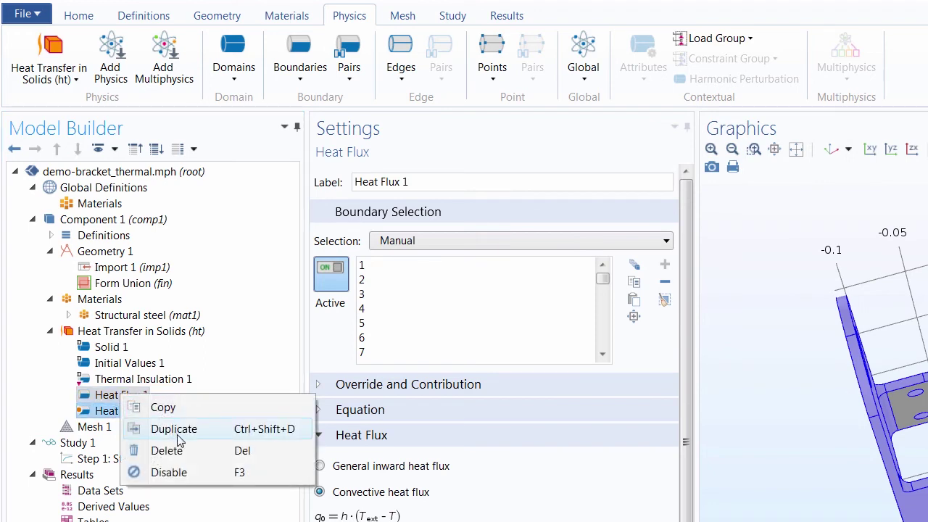
click(196, 475)
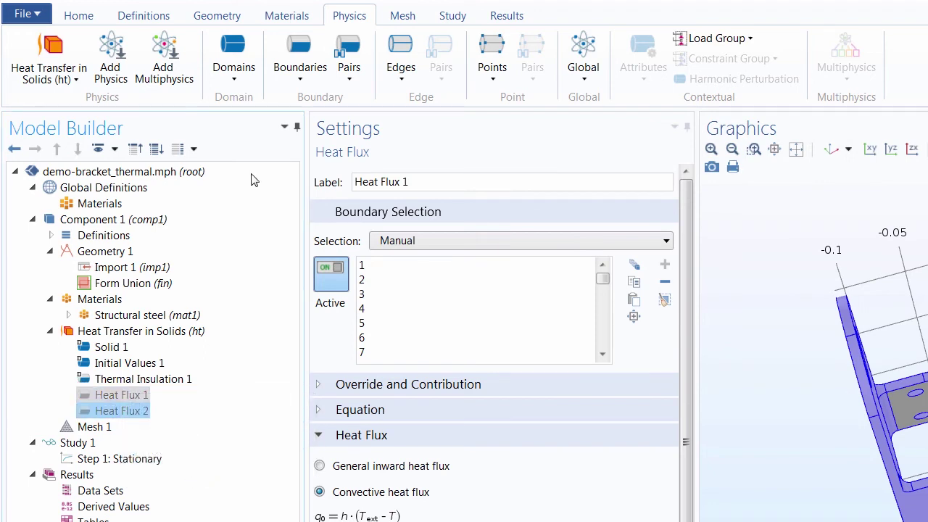
Add a Temperature condition to the broad face of the holed side plate on the negative-x side, and inspect which nodes it overrides.
click(306, 76)
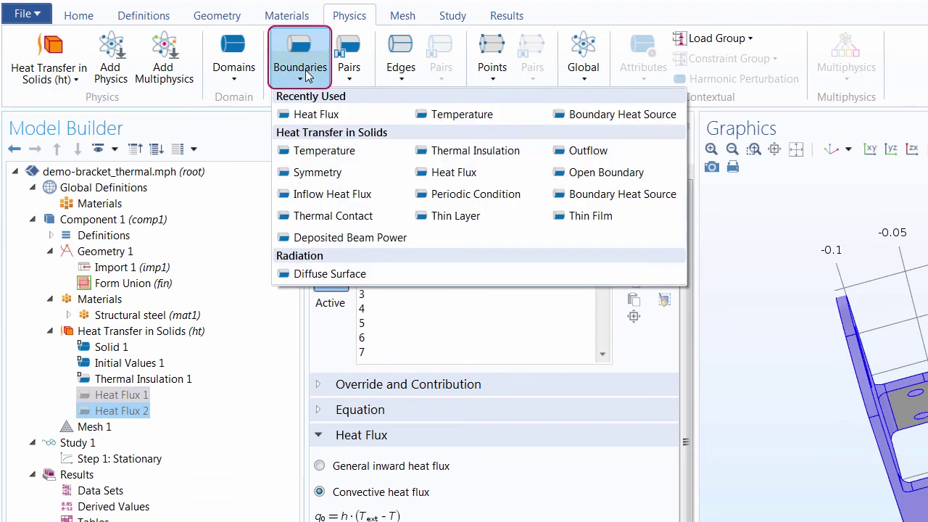
click(456, 116)
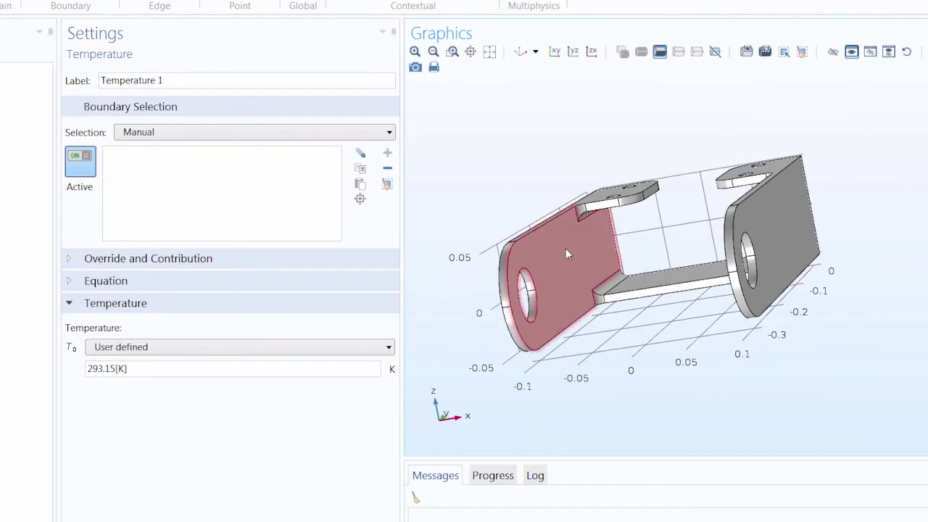
click(566, 249)
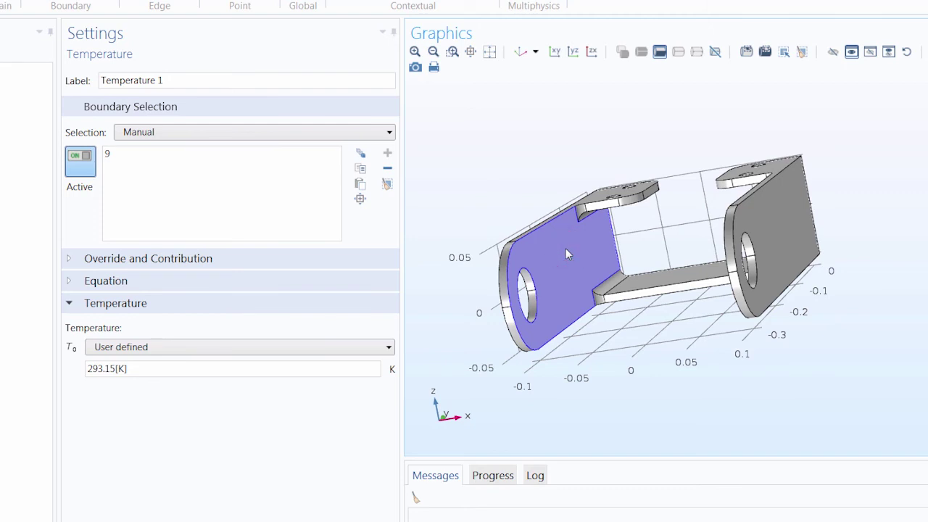
click(82, 261)
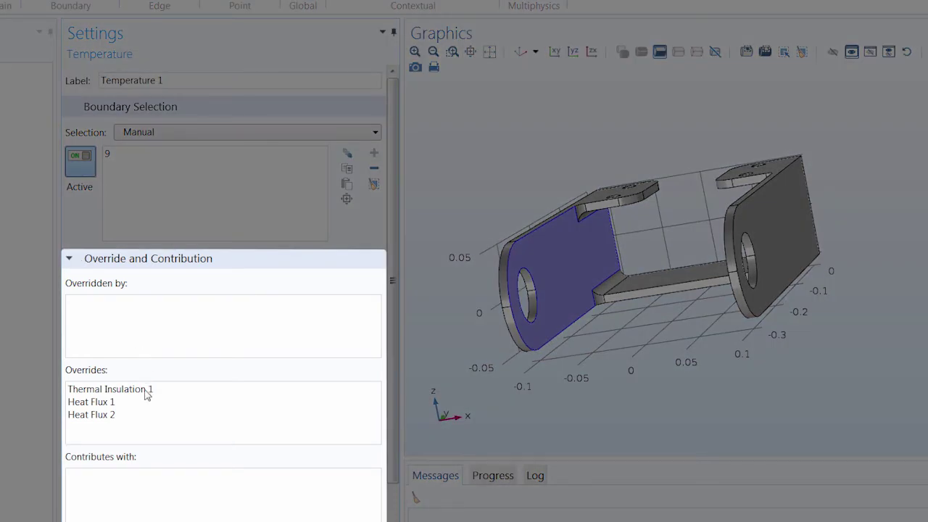
click(145, 389)
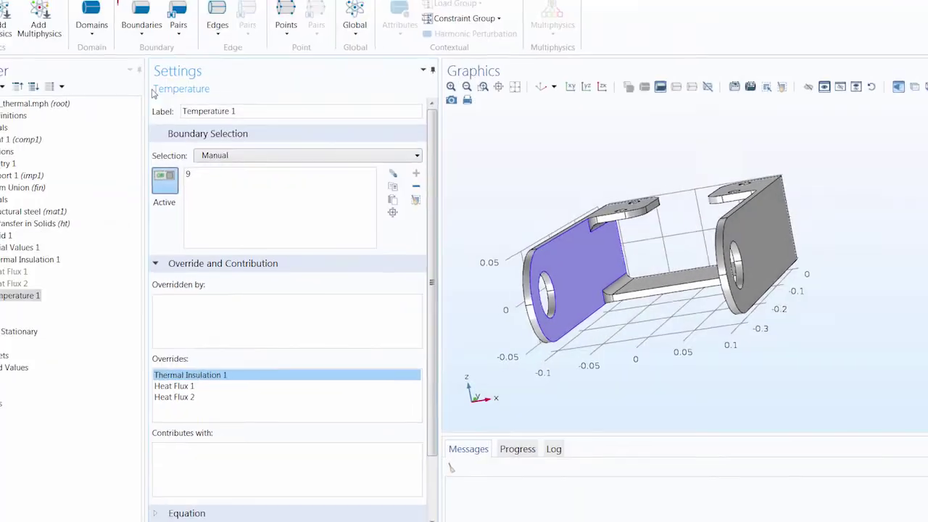
Add a second Temperature condition to the same side plate face, boundary 9, and compare it with Temperature 1.
click(141, 16)
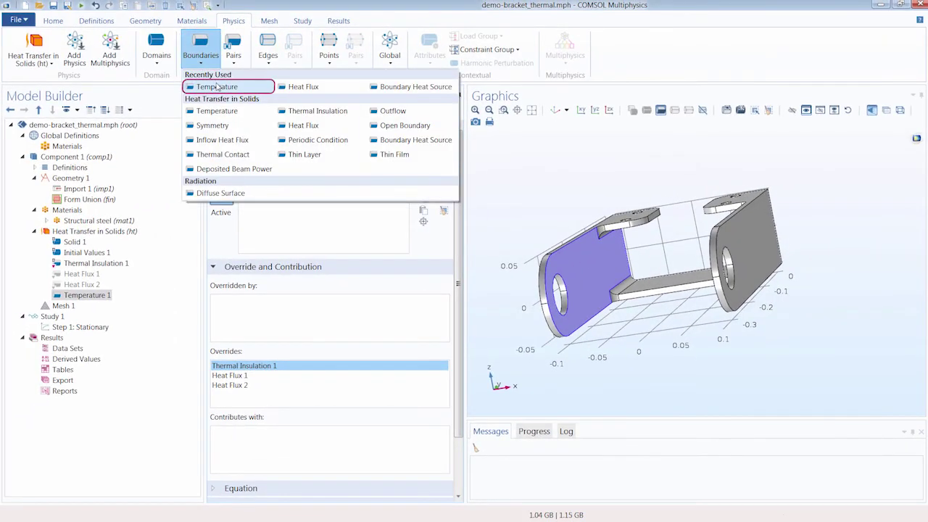
click(216, 87)
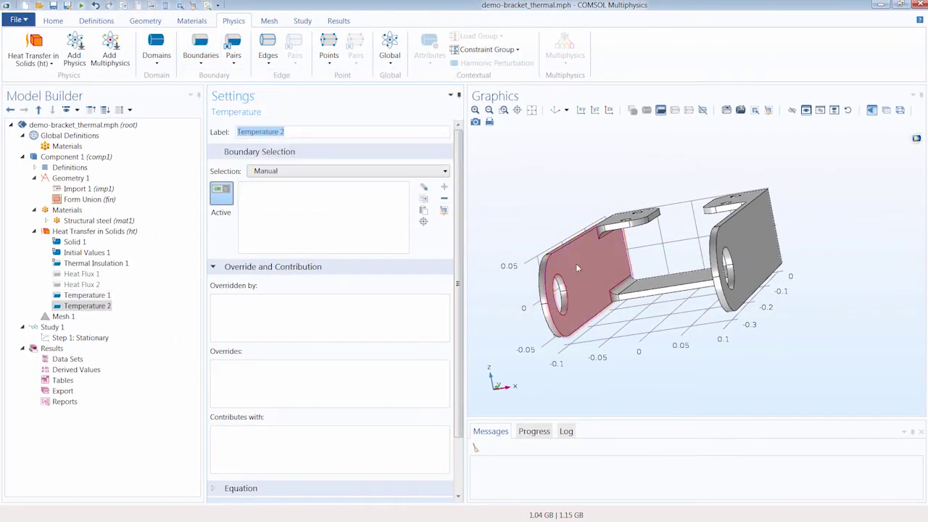
click(575, 263)
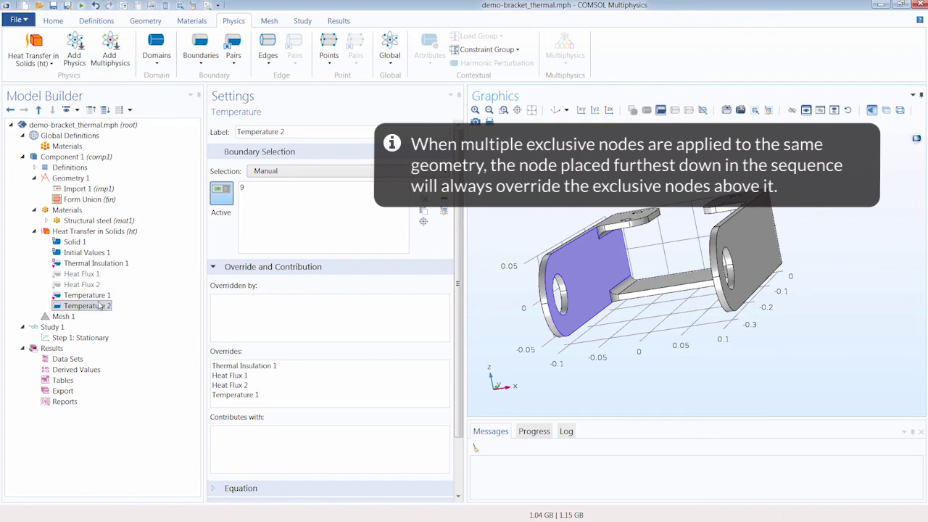
drag(91, 275, 106, 306)
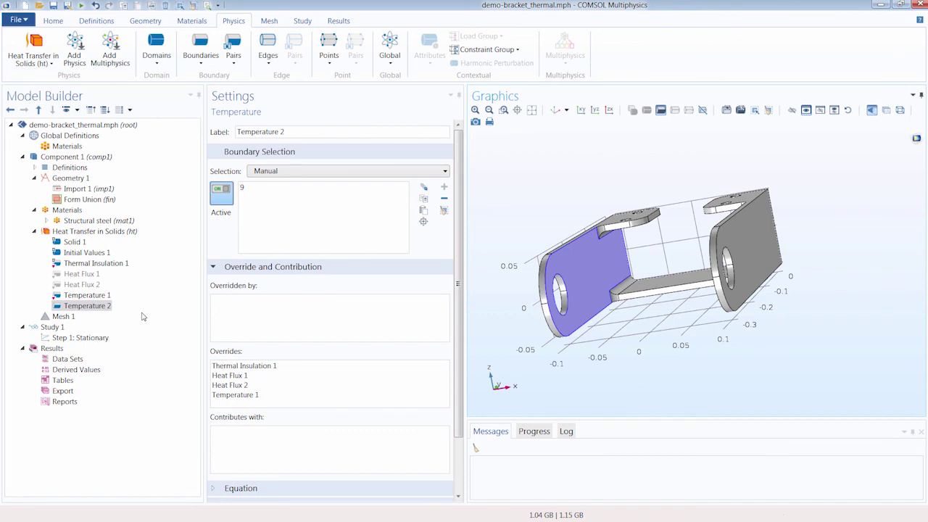
Delete both the Temperature 1 and Temperature 2 boundary conditions from the heat transfer physics.
click(103, 308)
ctrl+click(92, 297)
right_click(93, 297)
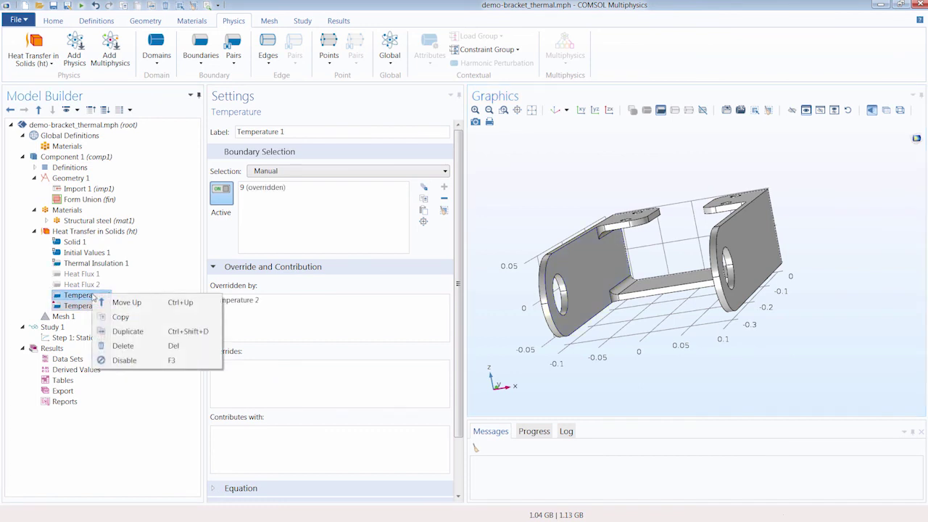
click(123, 345)
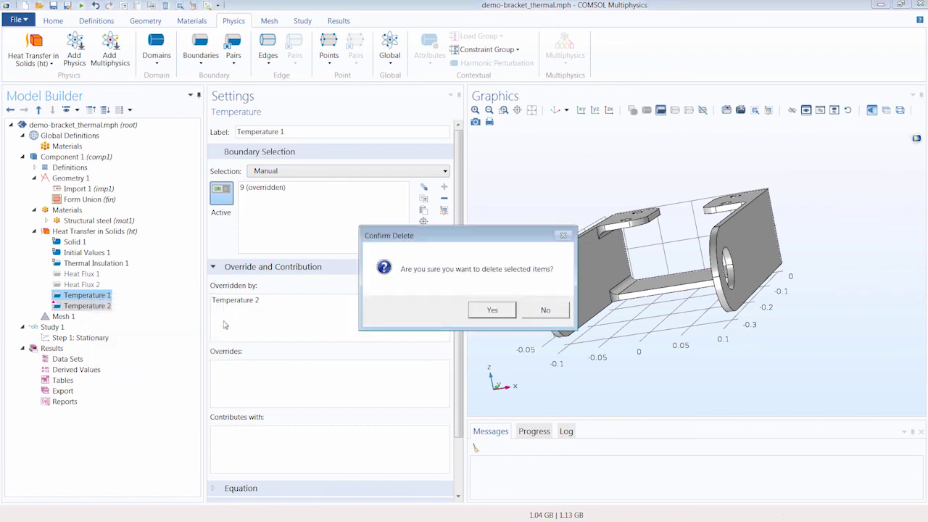
click(491, 310)
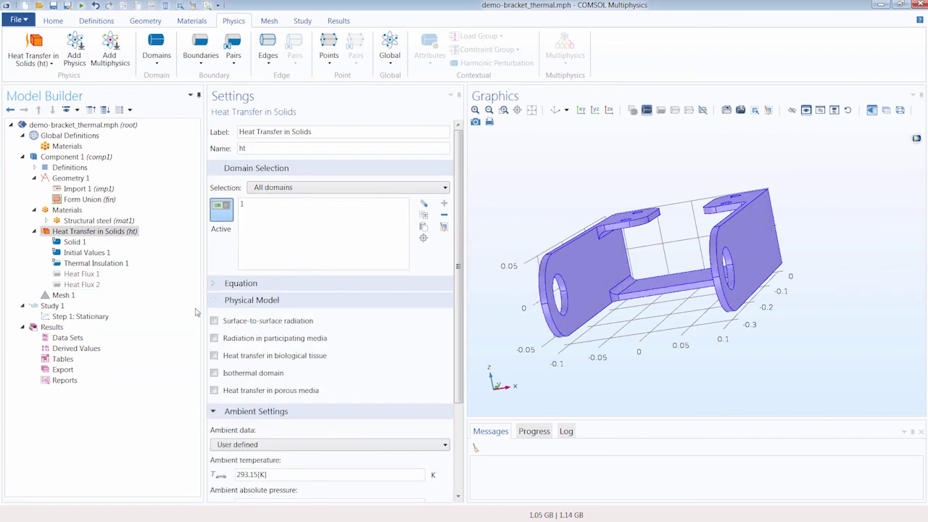
Re-enable both Heat Flux 1 and Heat Flux 2.
click(81, 284)
ctrl+click(84, 274)
right_click(86, 275)
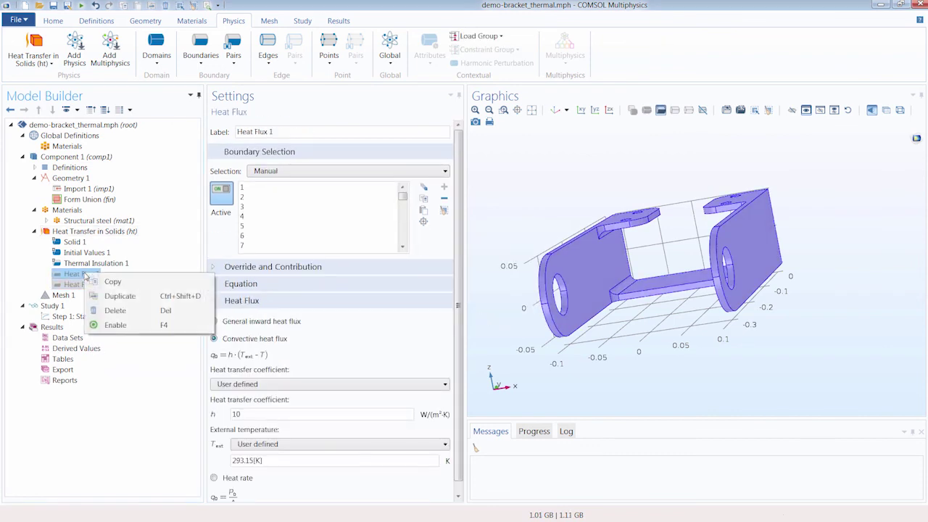
click(115, 325)
Replace Heat Flux 2's all-boundaries selection with only the flat faces of the two small mounting tabs, boundaries 17 and 27.
click(82, 285)
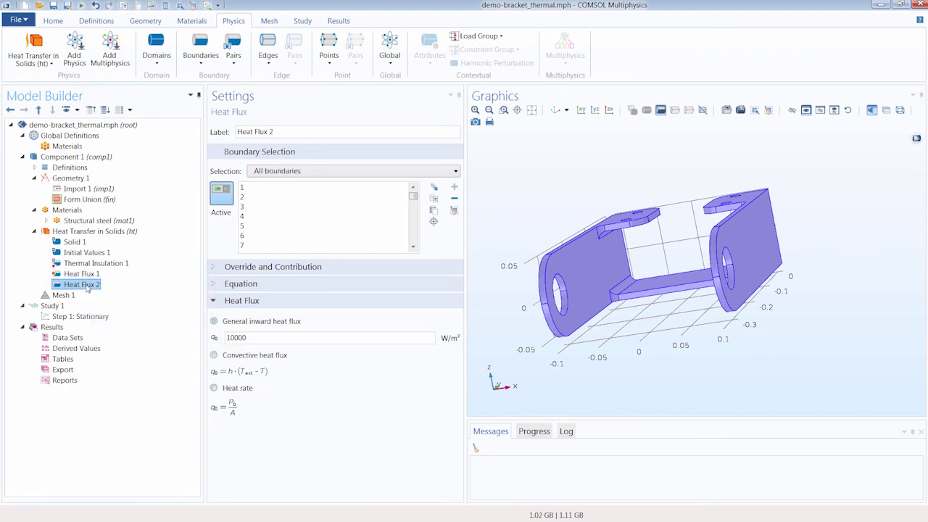
click(453, 209)
drag(602, 290, 631, 265)
click(625, 271)
click(713, 268)
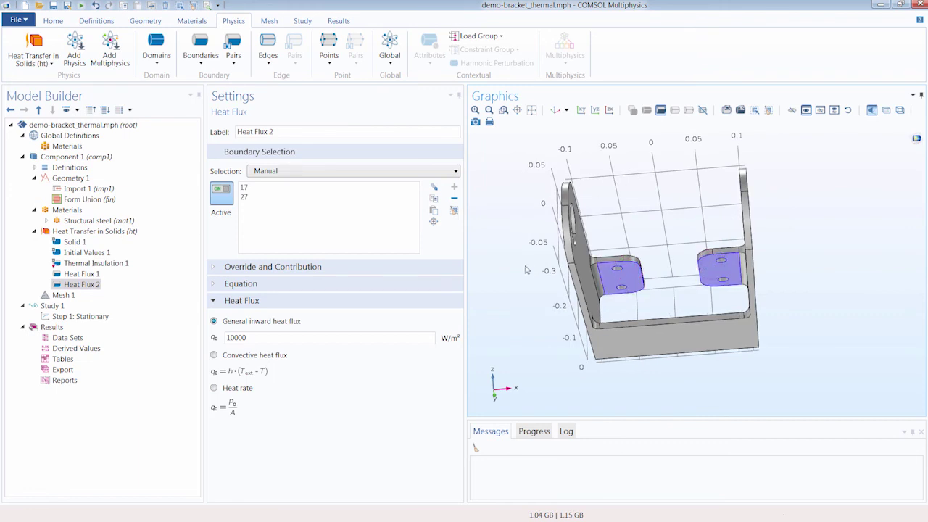
Compute the stationary study and inspect the surface temperature plot along the bracket's side plates.
click(302, 20)
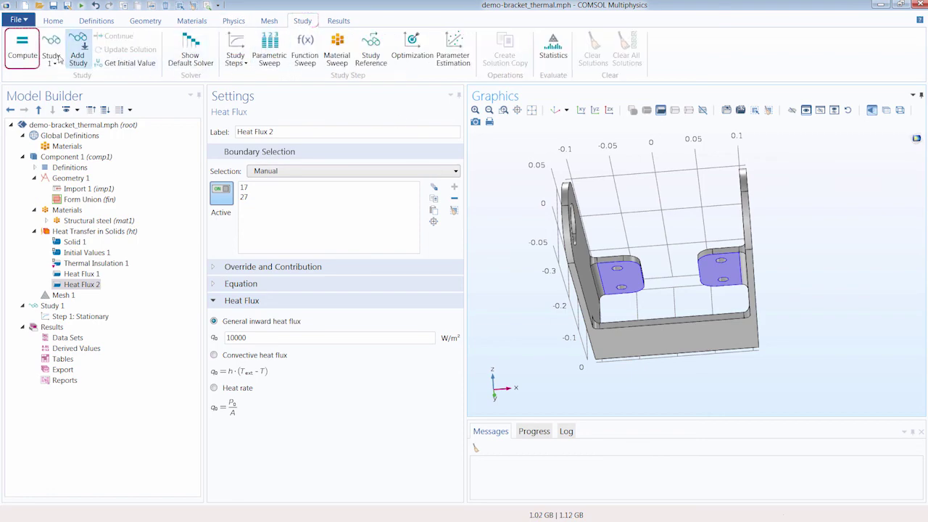
click(22, 47)
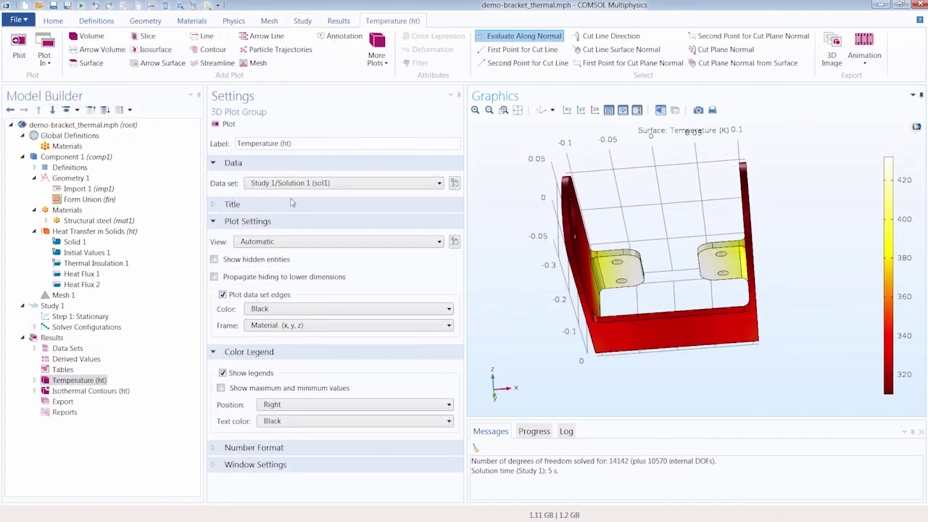
drag(661, 193, 703, 222)
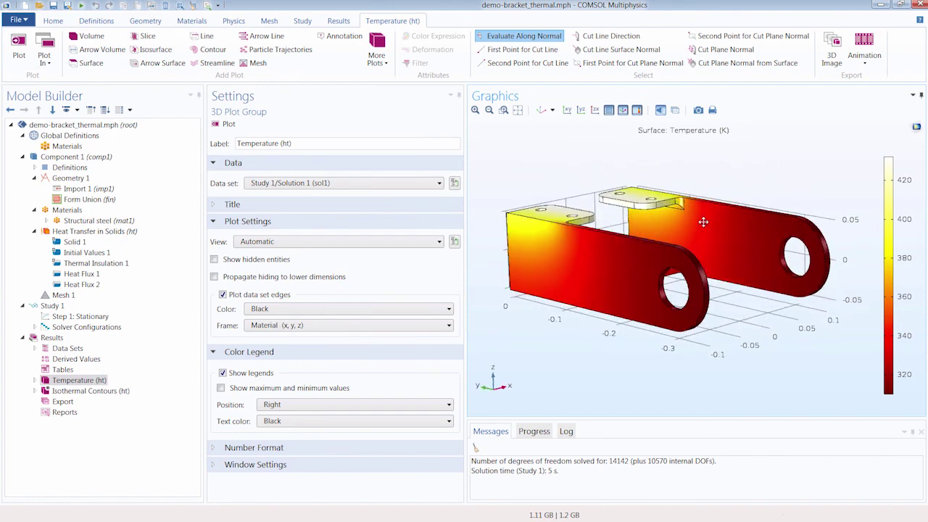